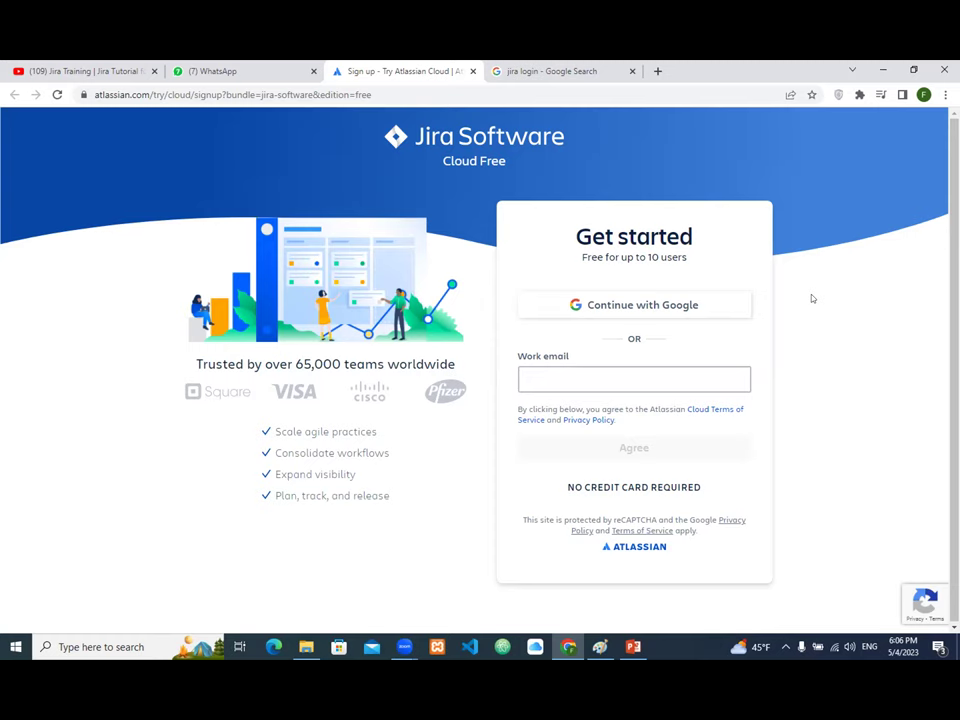
Step: Enter the work email address in the sign-up form and agree to submit it
left_click(591, 371)
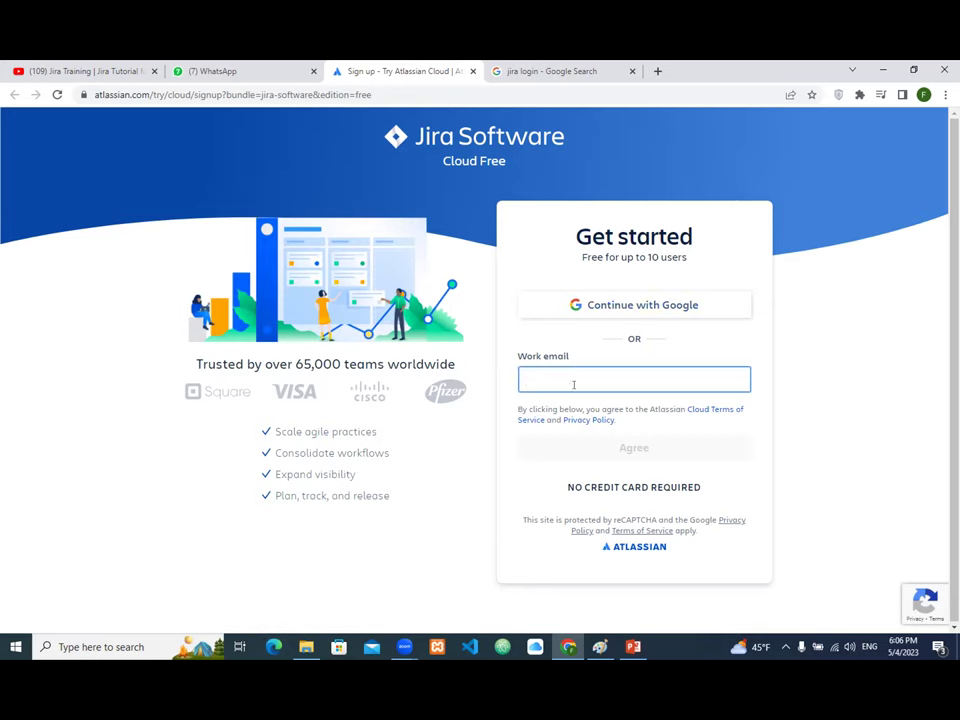
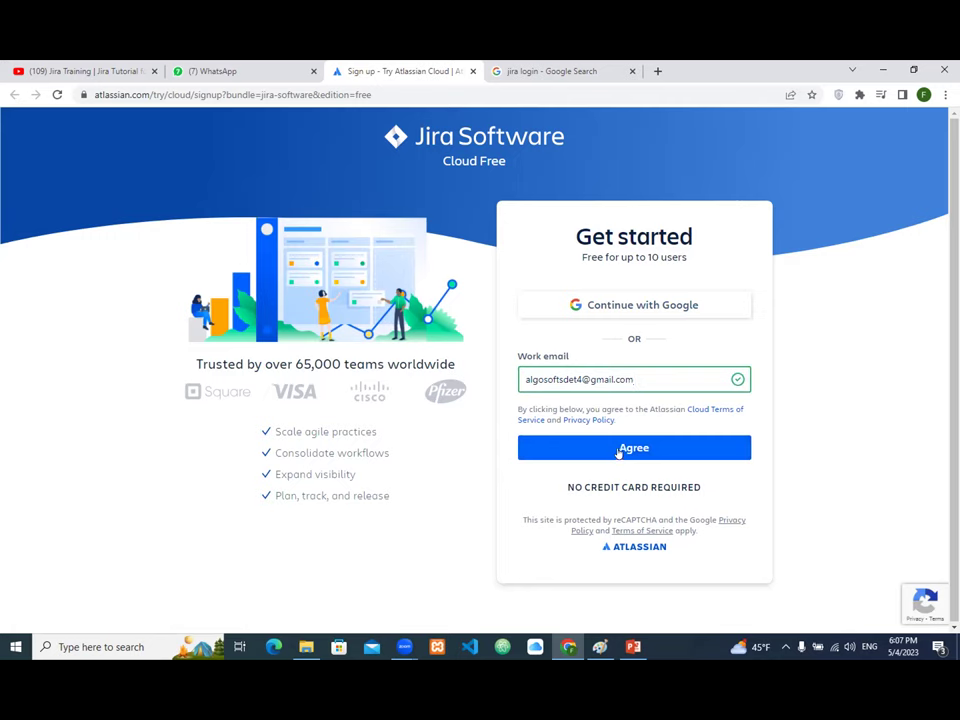
left_click(619, 452)
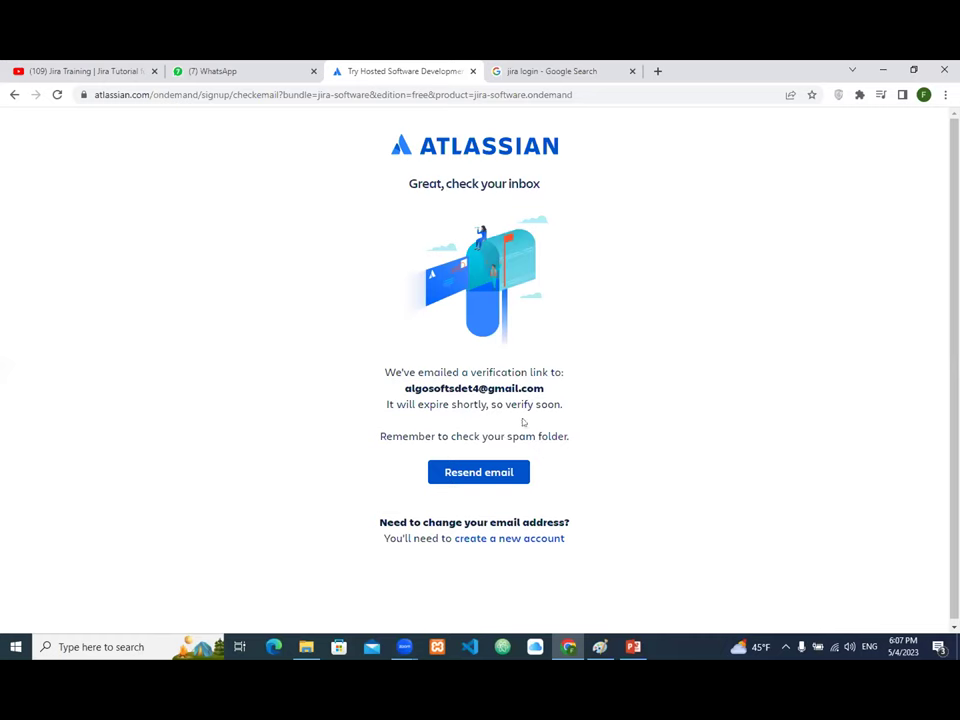
Step: Move the browser and Paint windows aside and launch Chrome under the Algo Soft profile
left_click(913, 69)
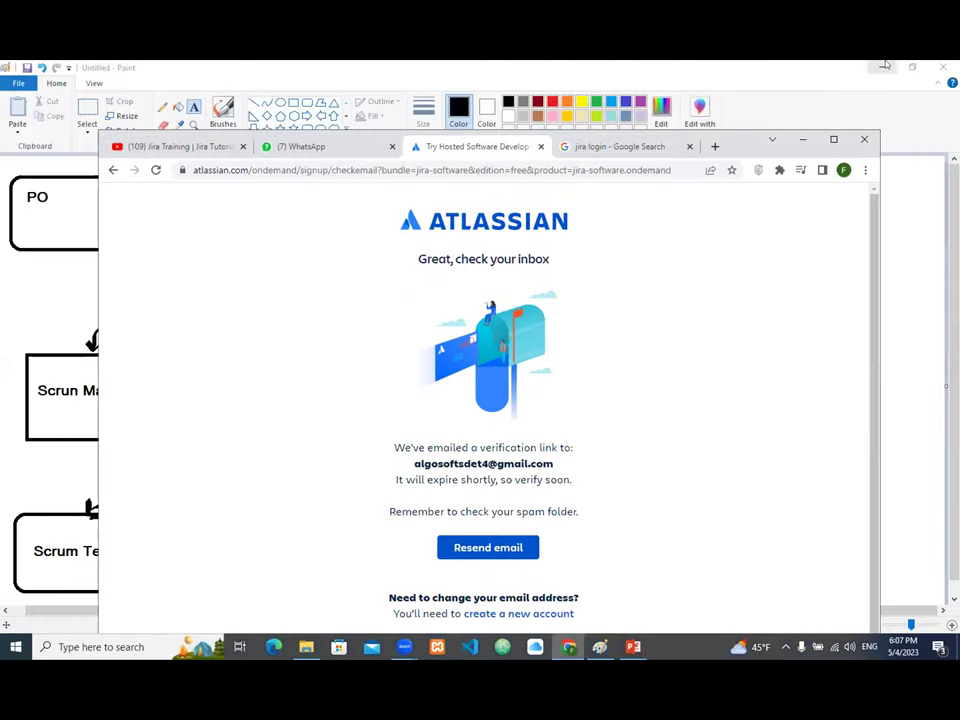
left_click(884, 67)
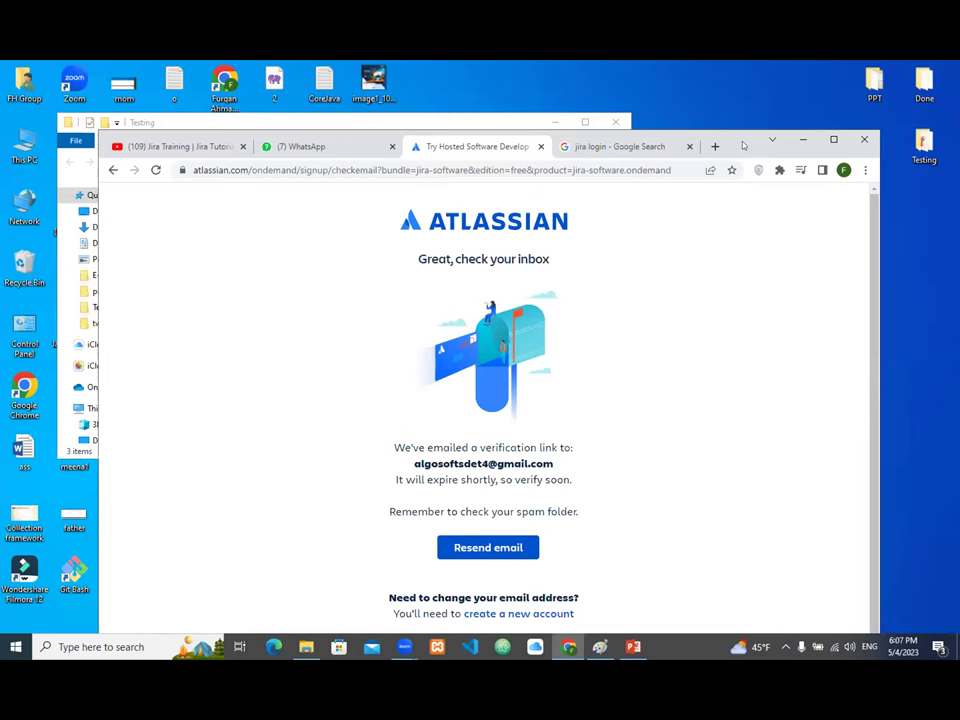
left_click_drag(807, 126, 873, 118)
scroll(428, 218, "down", 1)
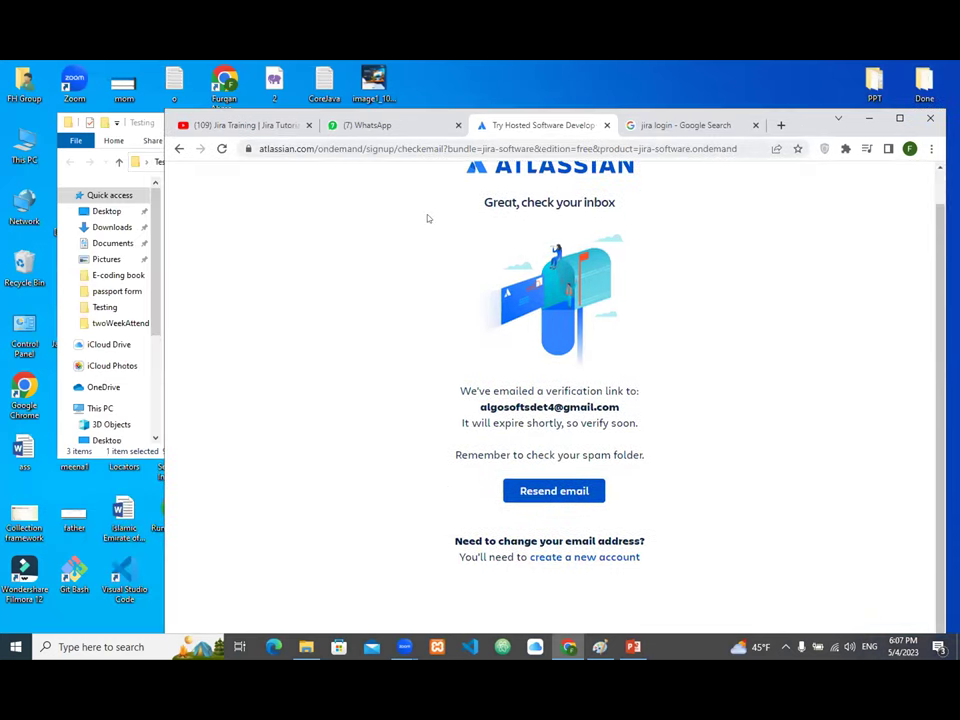
double_click(24, 395)
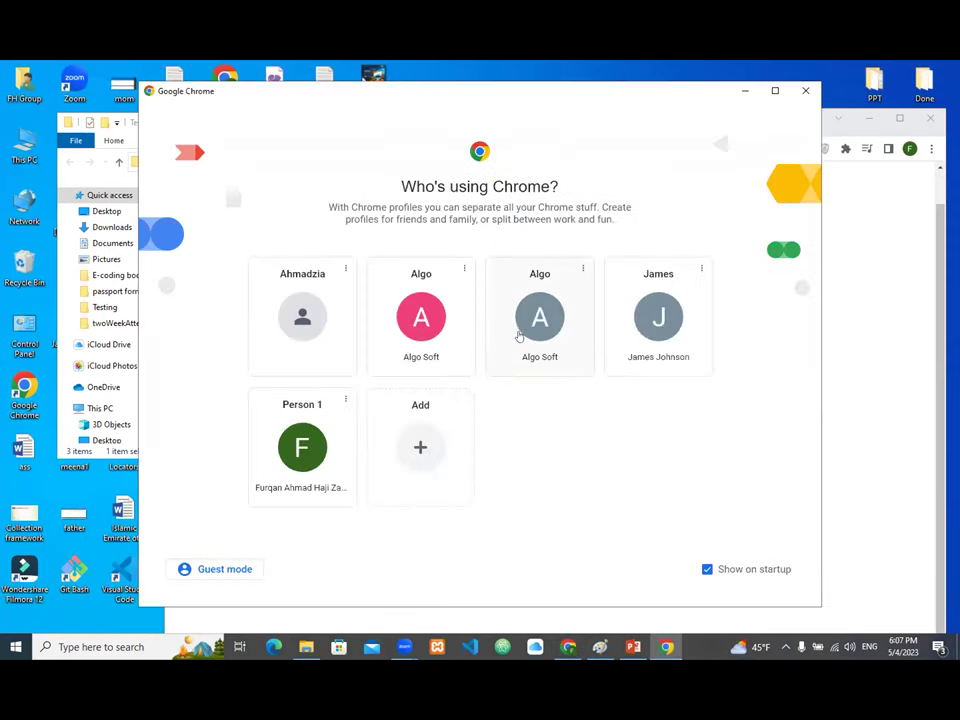
left_click(537, 318)
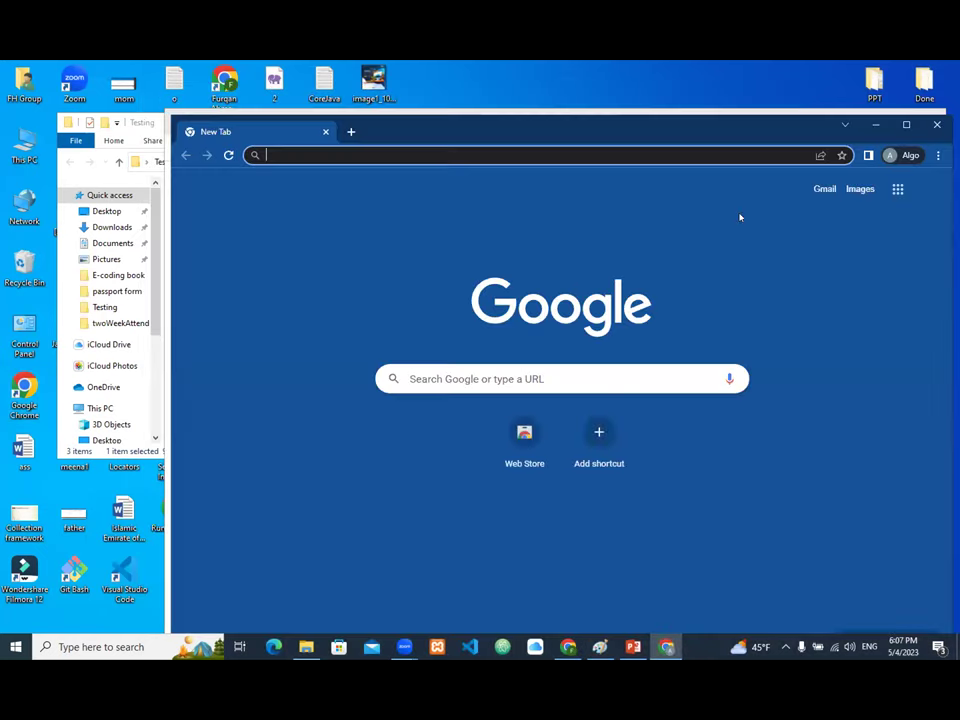
Step: Open Google Drive, then Gmail in a new tab from the Google apps launcher
left_click(897, 188)
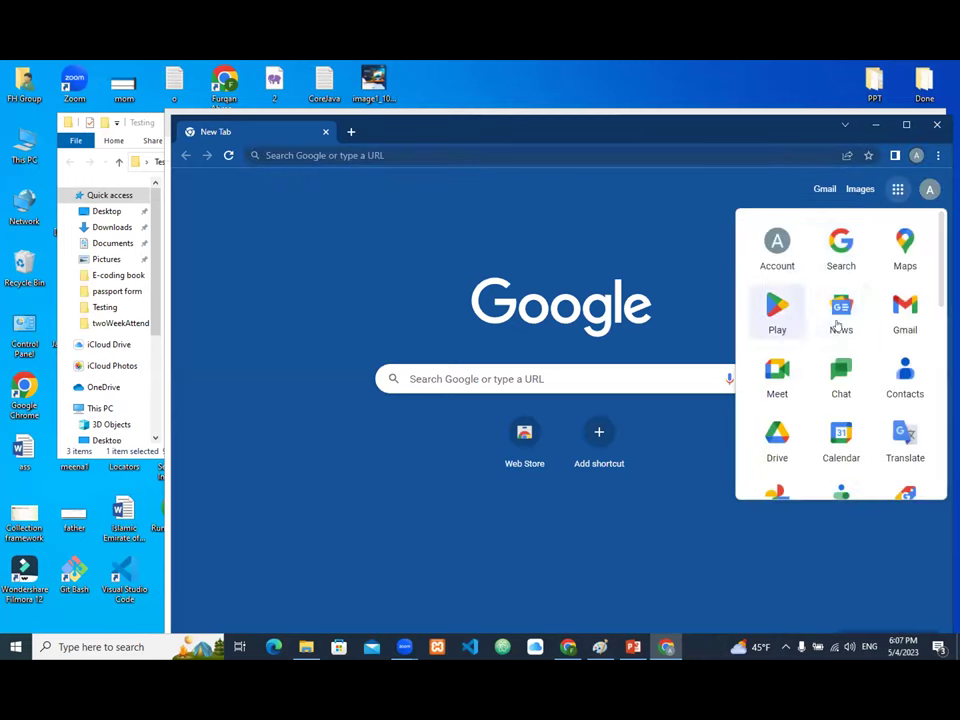
left_click(767, 438)
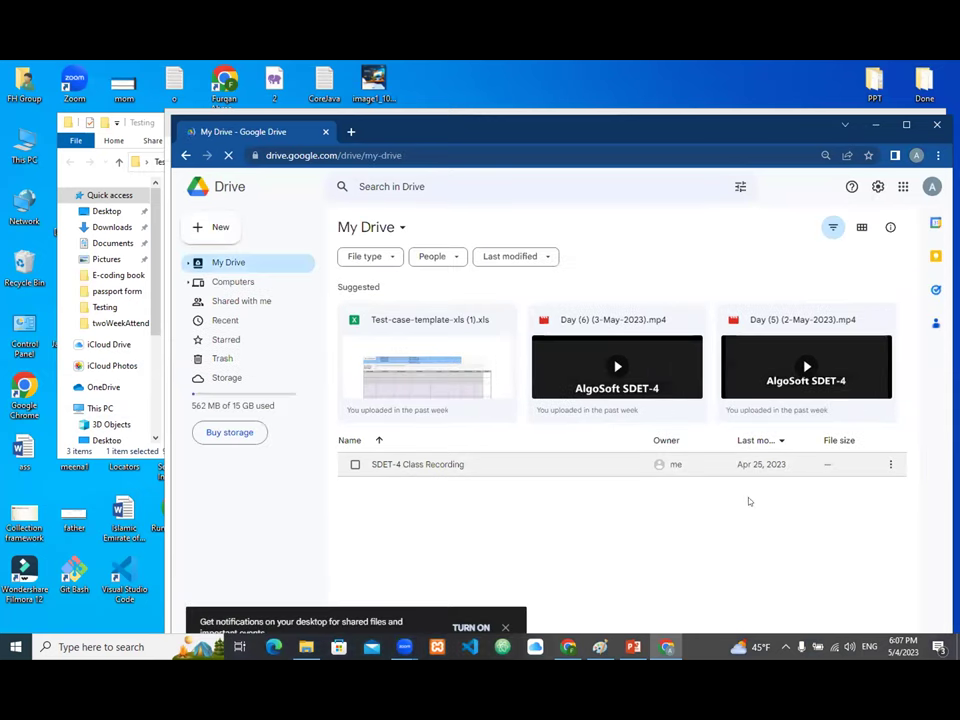
left_click(590, 406)
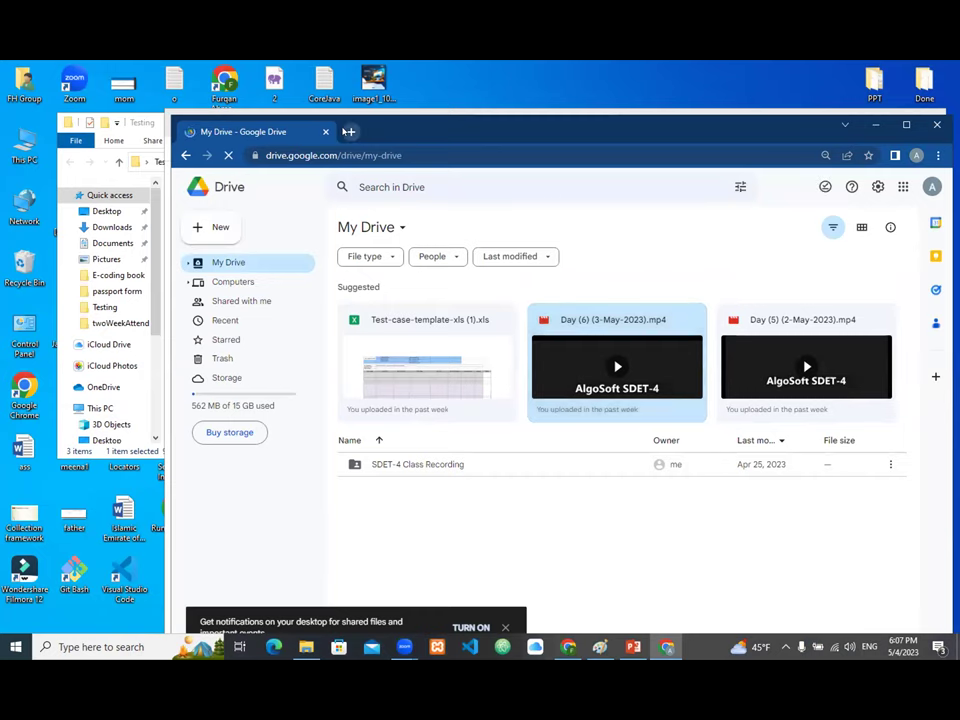
left_click(351, 131)
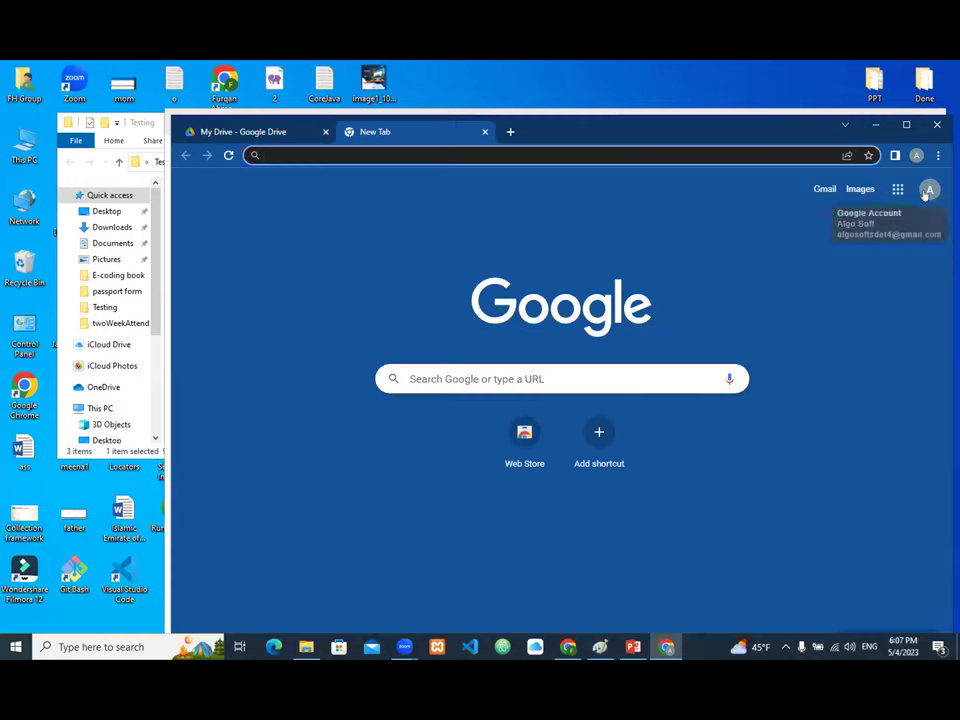
left_click(898, 190)
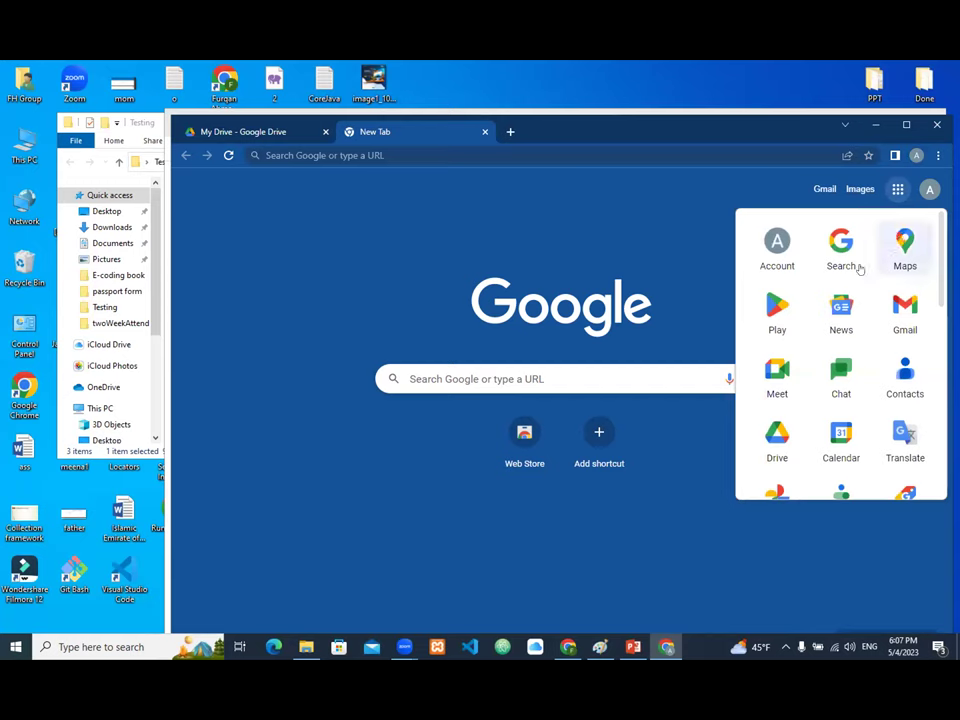
left_click(901, 325)
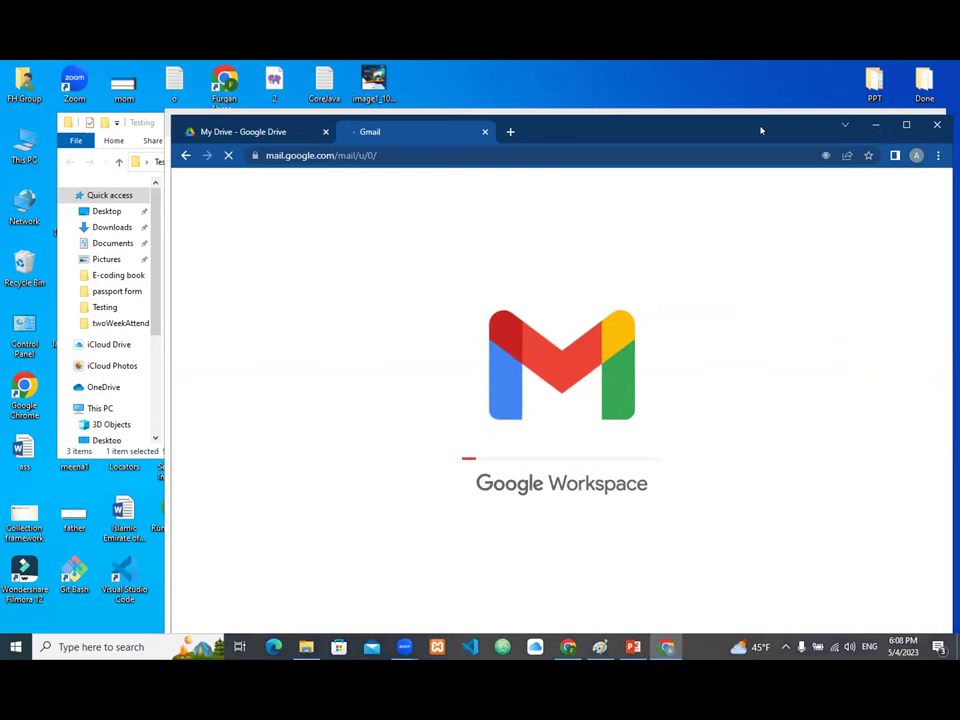
Step: Open the 'Verify your email for Atlassian' message and follow its Verify your email link
left_click_drag(760, 130, 686, 115)
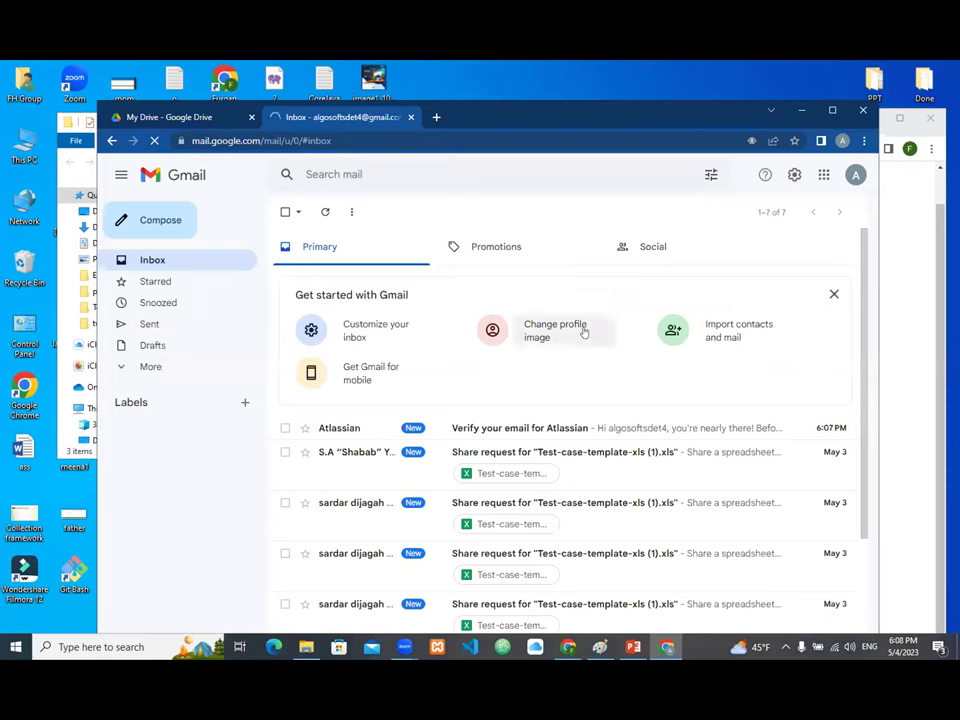
left_click(515, 428)
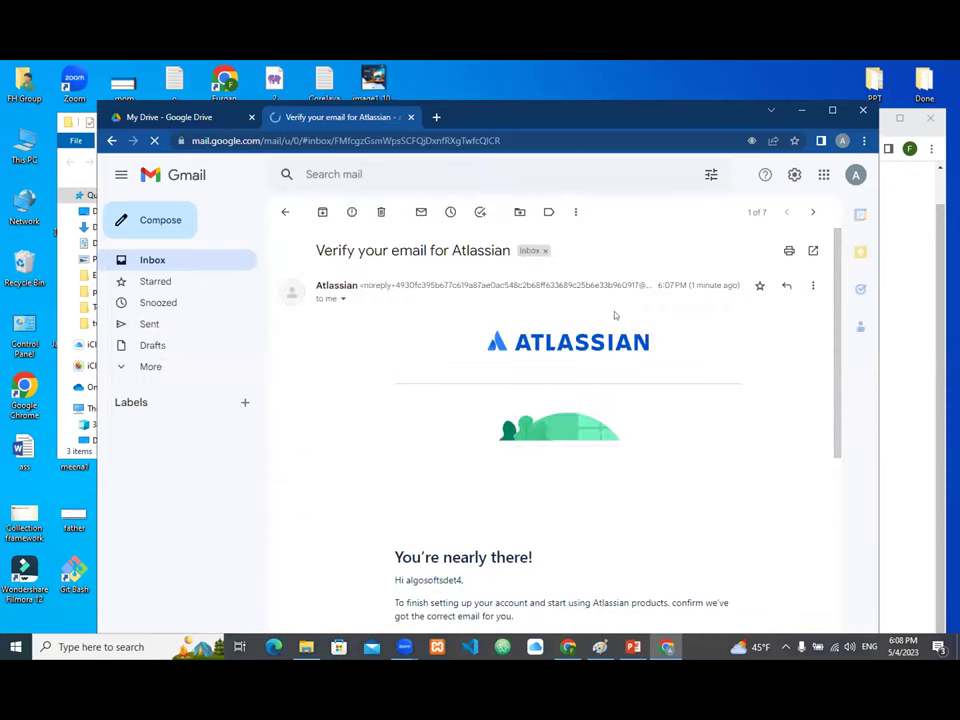
left_click(832, 112)
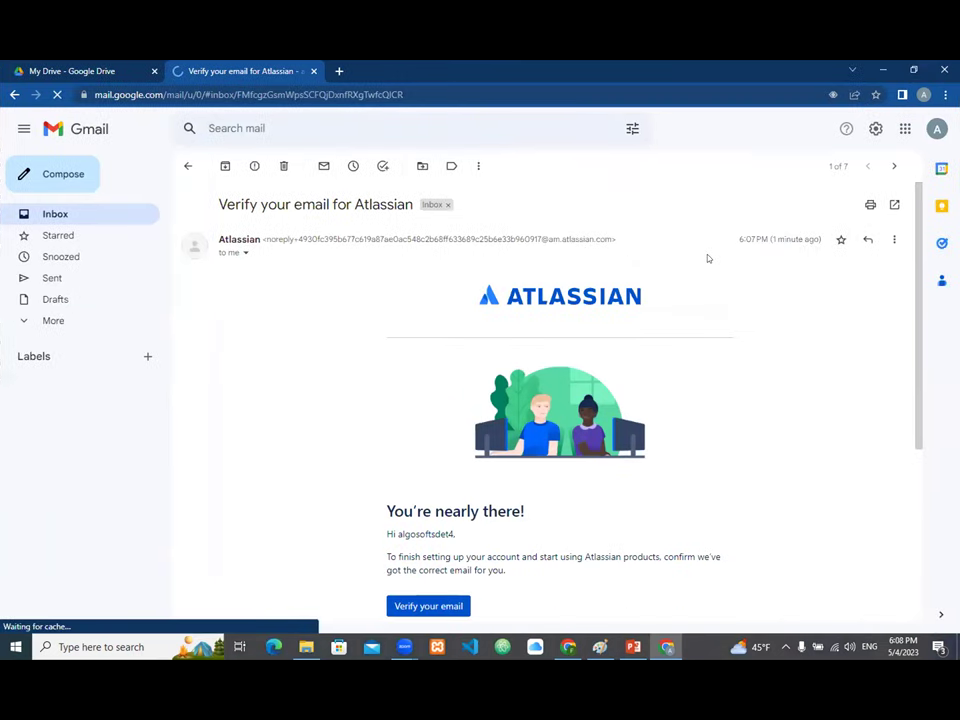
left_click(428, 606)
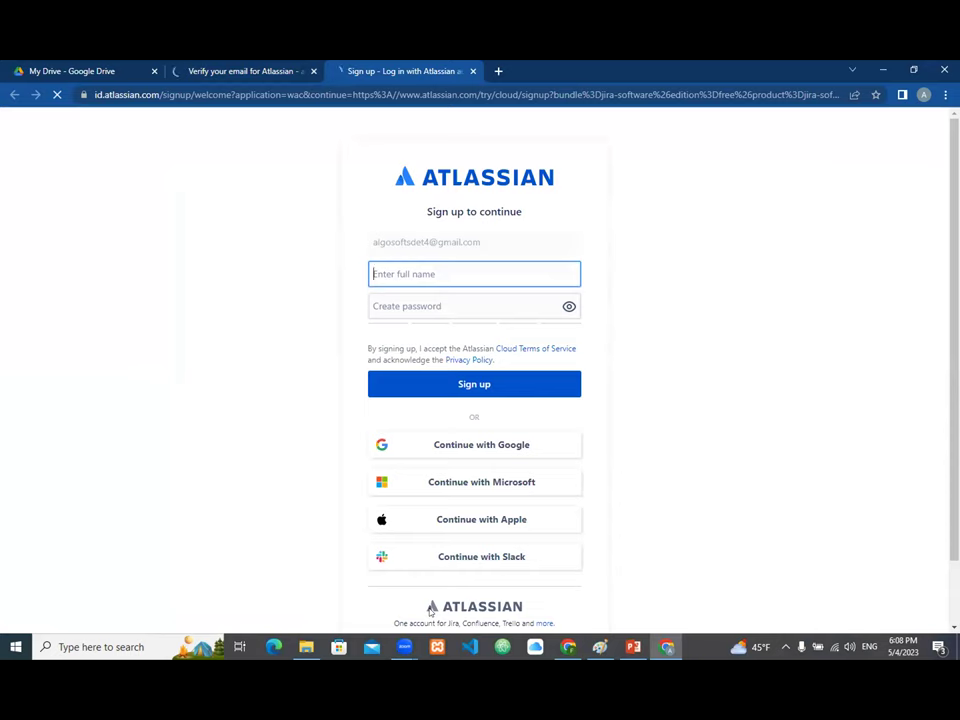
Step: Enter your full name and a password on the form, then submit the sign-up
type("AlgoSoft")
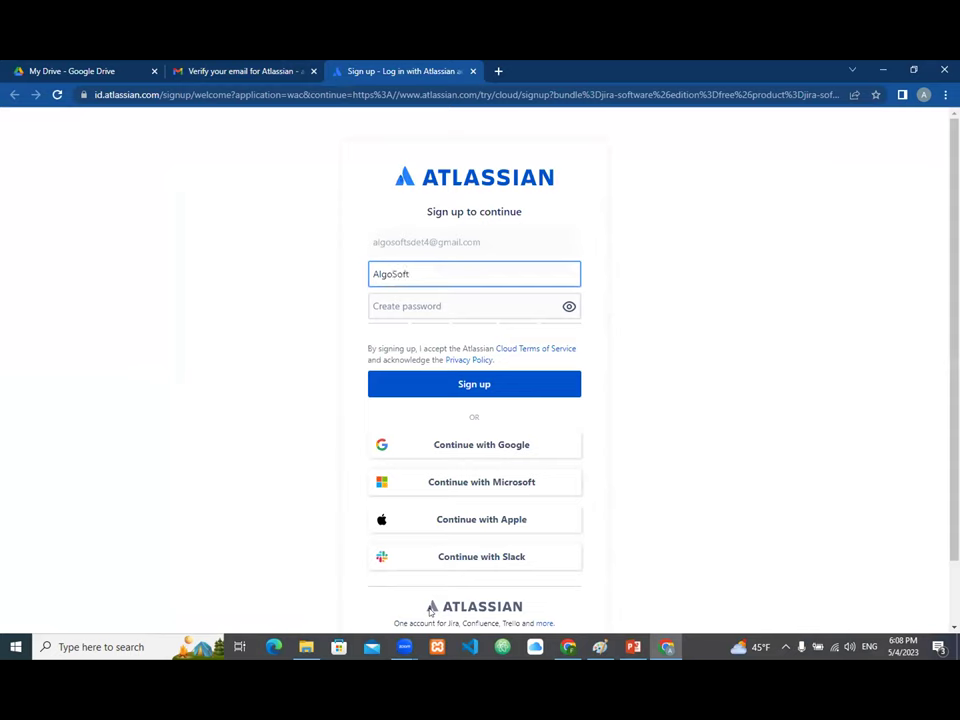
left_click(437, 306)
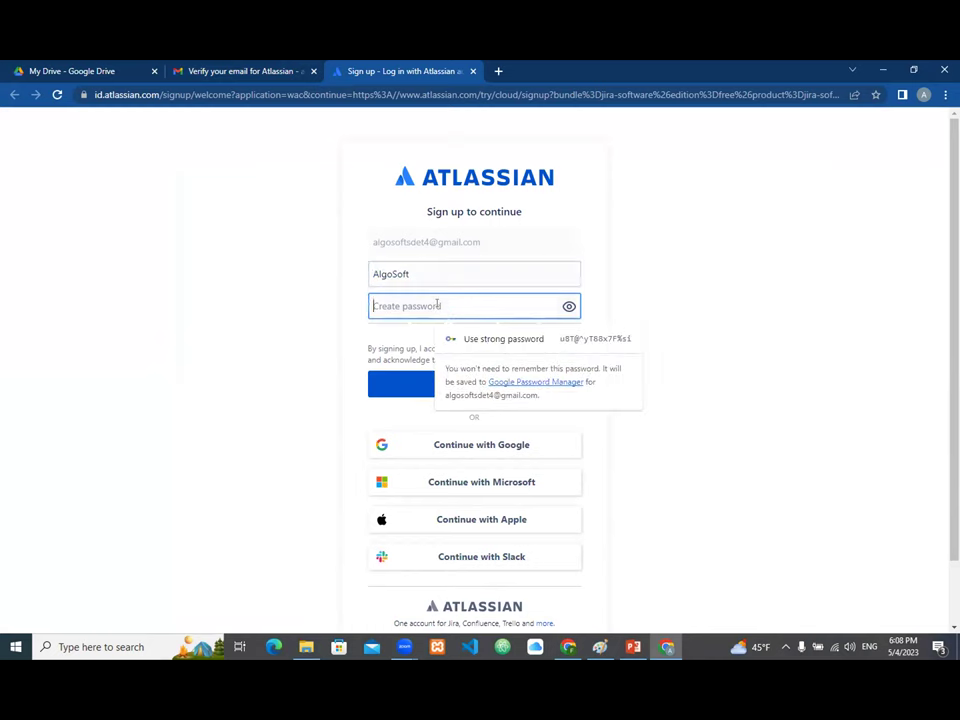
type("••••••••")
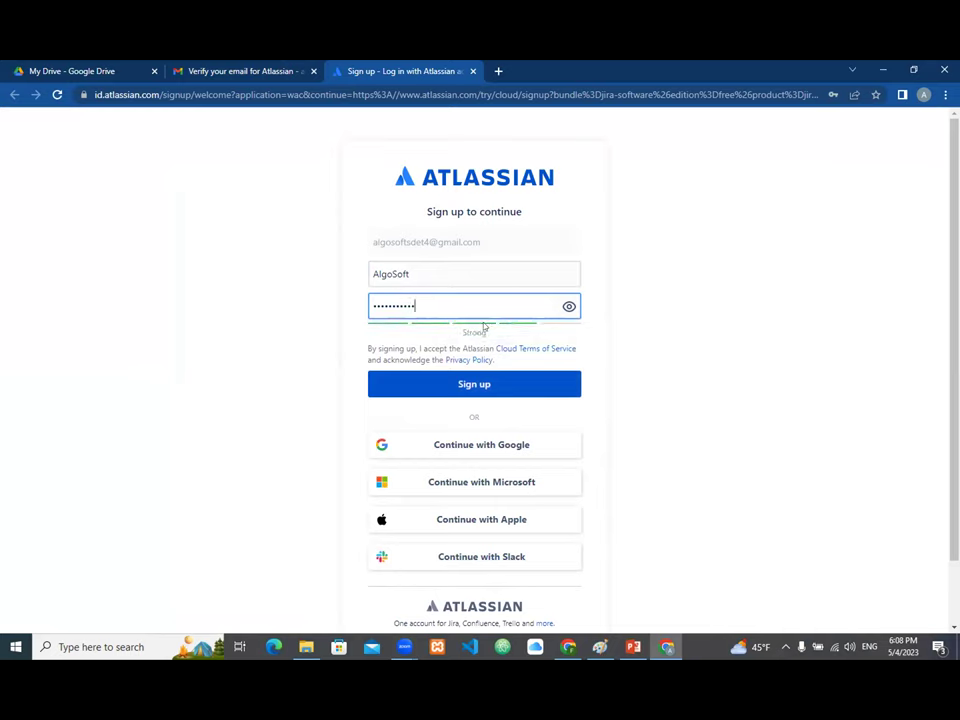
left_click(468, 386)
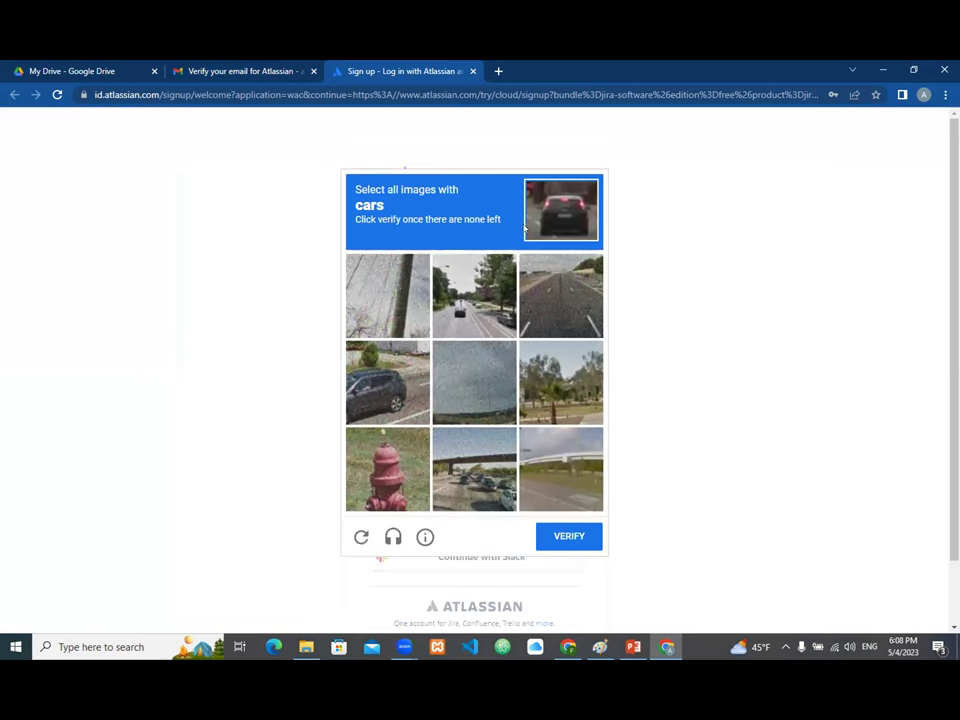
Step: Select all the car images in the reCAPTCHA challenge and submit them
left_click(462, 318)
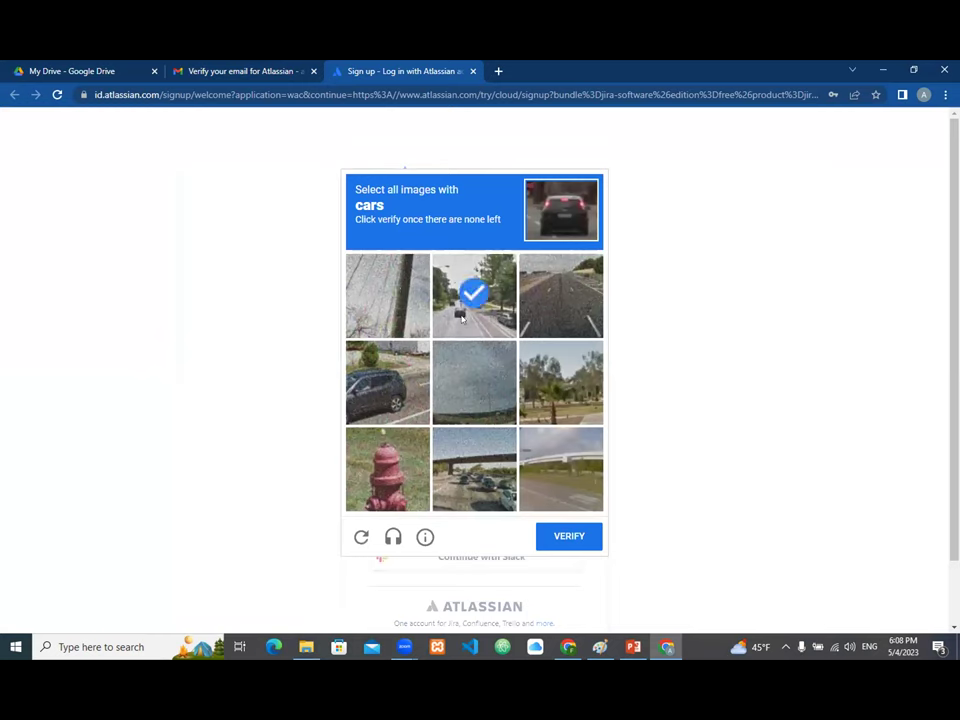
left_click(391, 388)
scroll(455, 420, "down", 1)
left_click(463, 381)
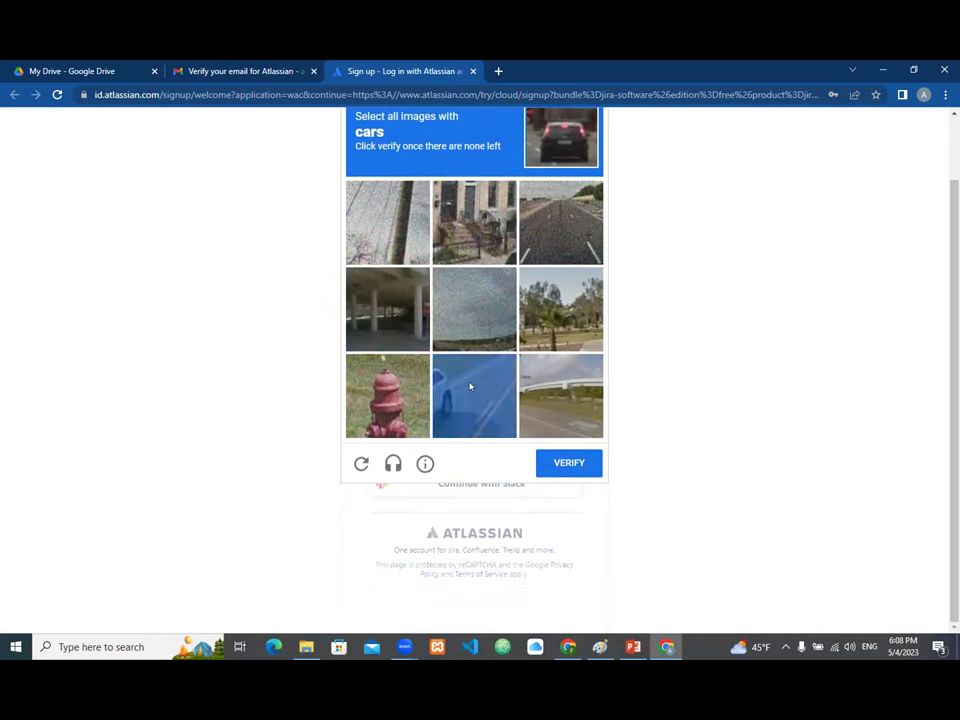
left_click(565, 466)
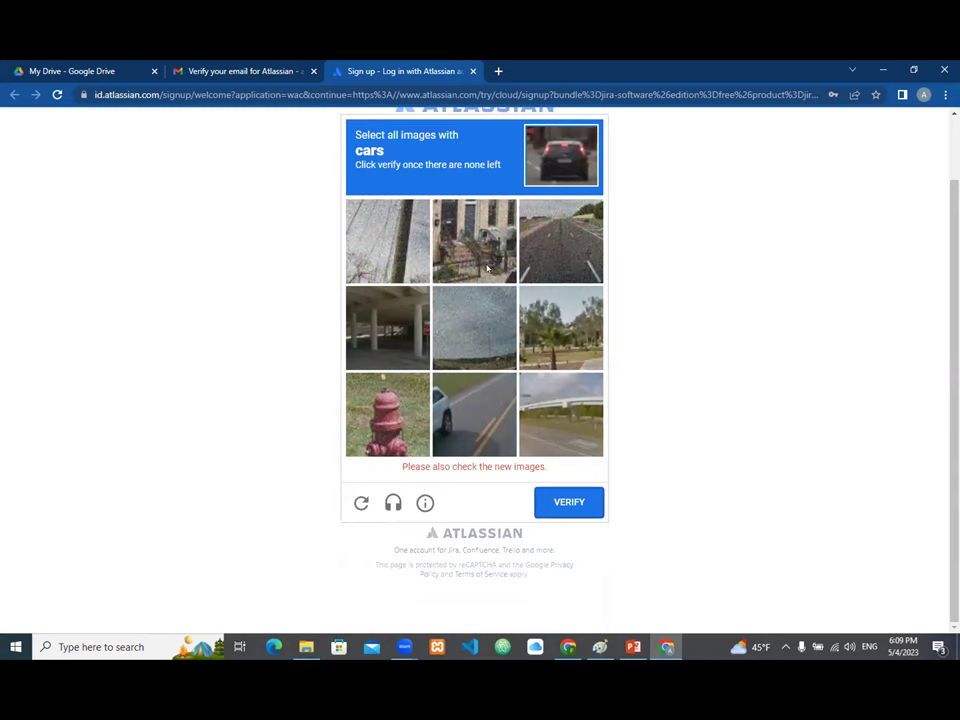
left_click(477, 397)
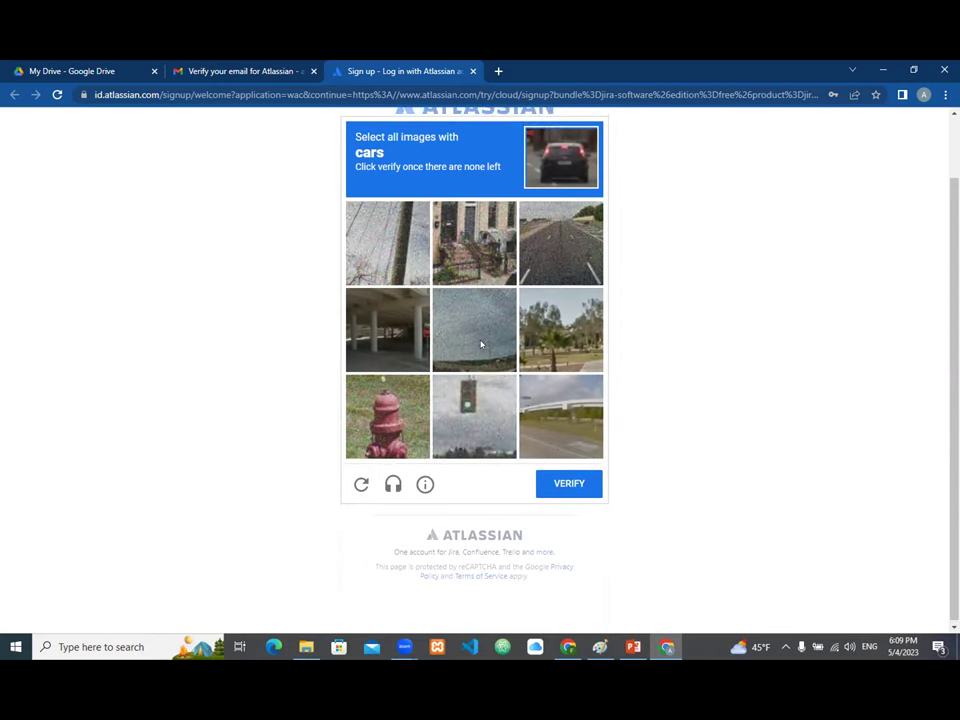
left_click(466, 387)
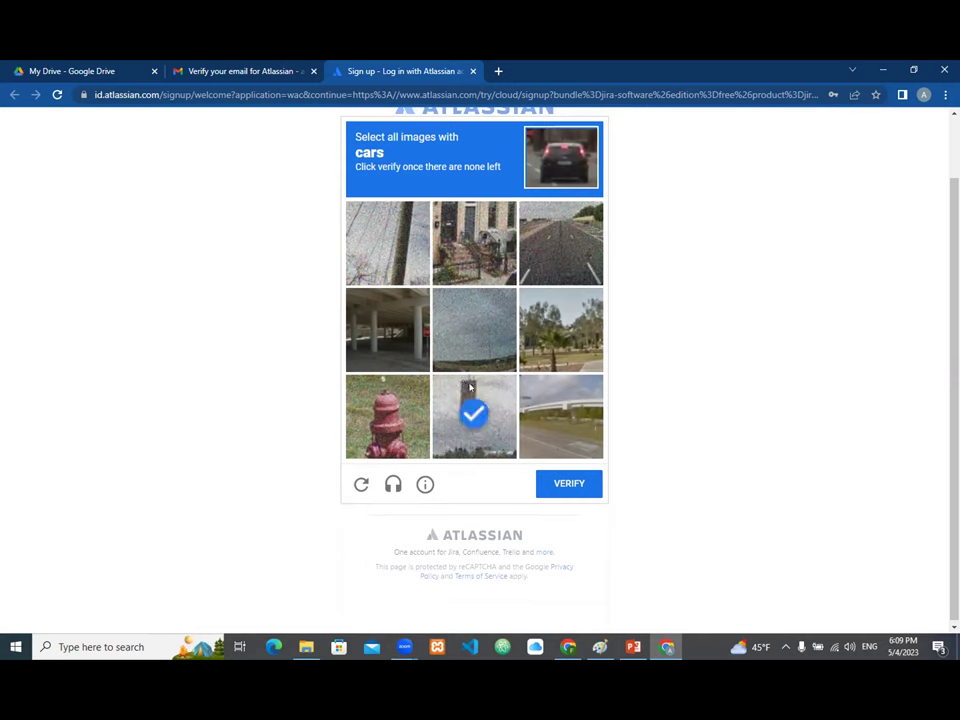
left_click(395, 337)
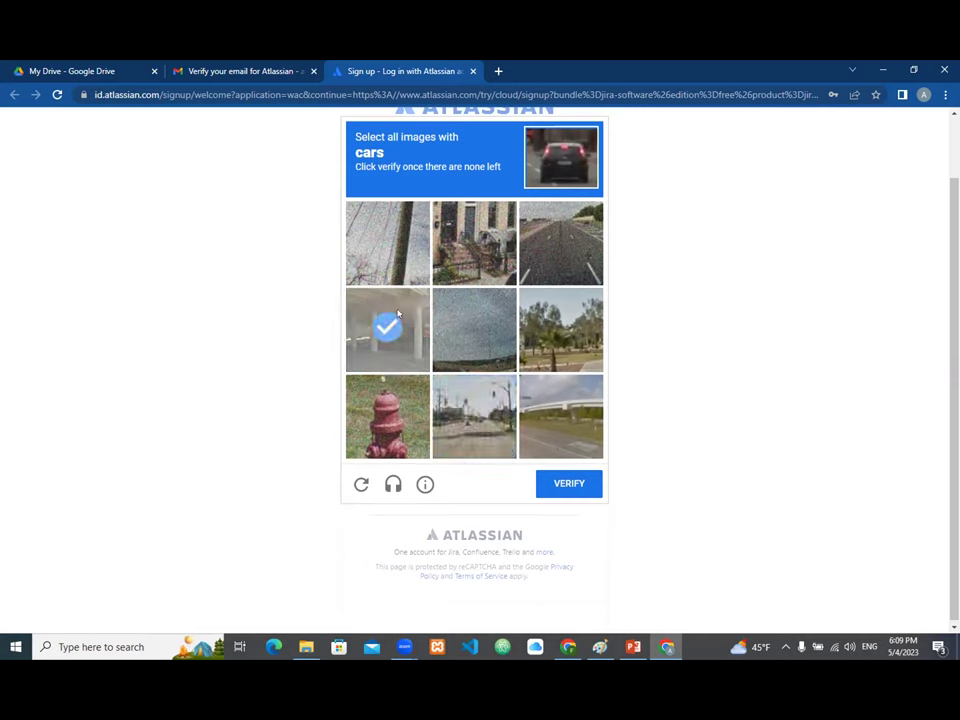
left_click(405, 241)
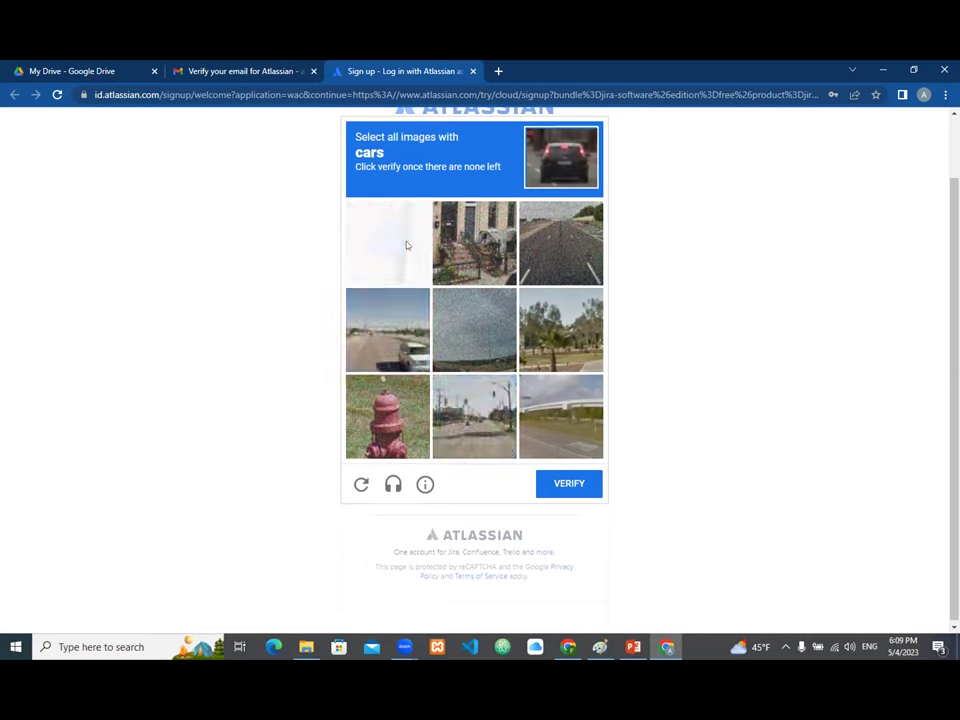
left_click(396, 358)
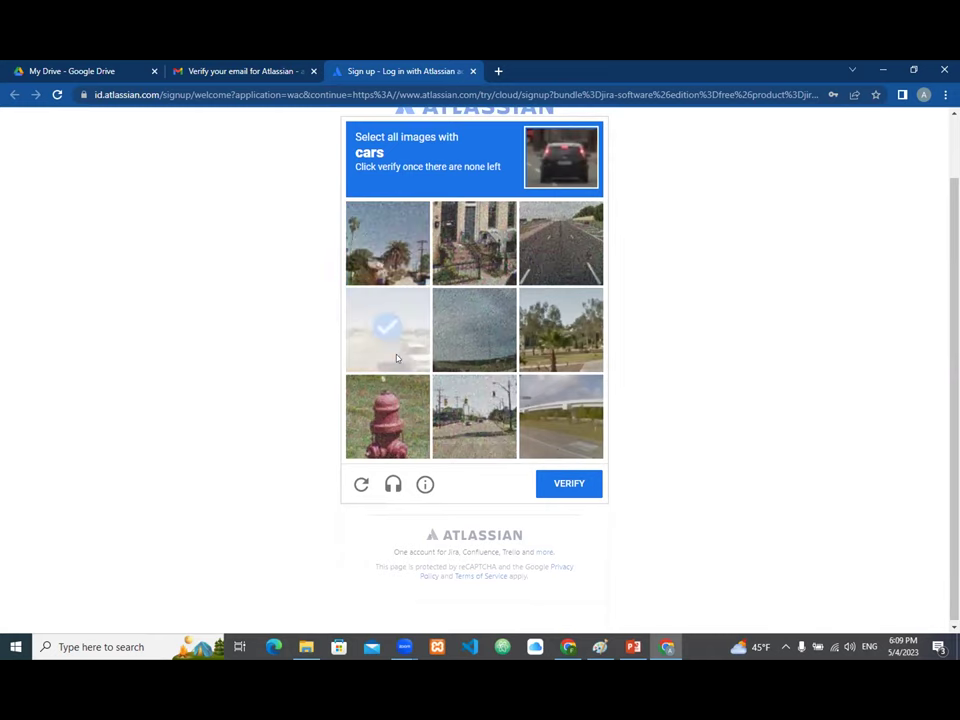
left_click(569, 484)
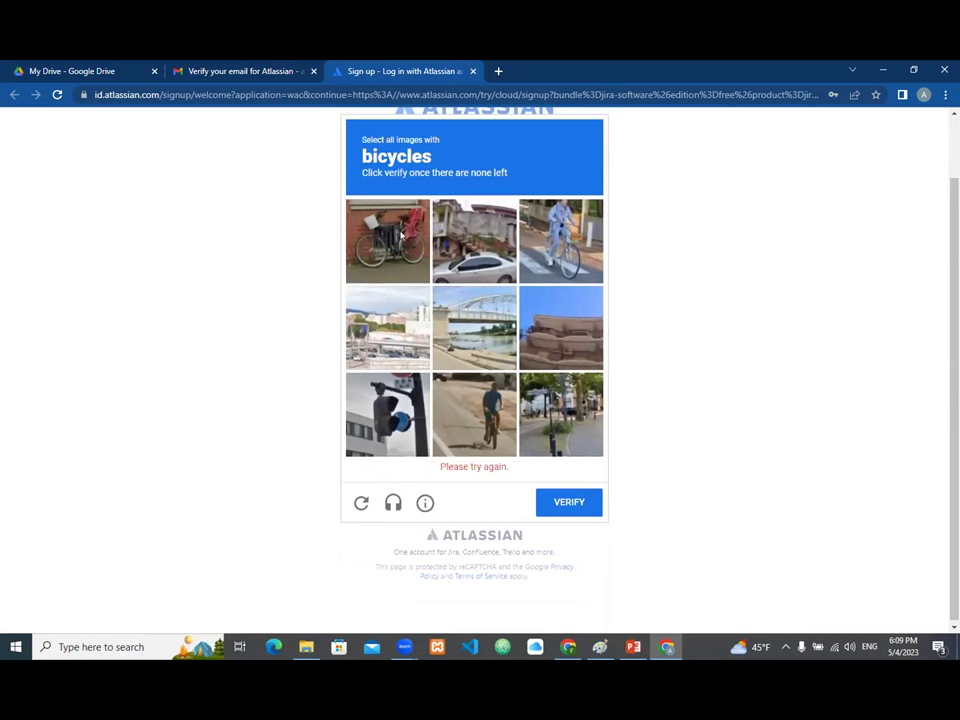
Step: Select the bicycle and cyclist images in the next challenge and submit
left_click(406, 250)
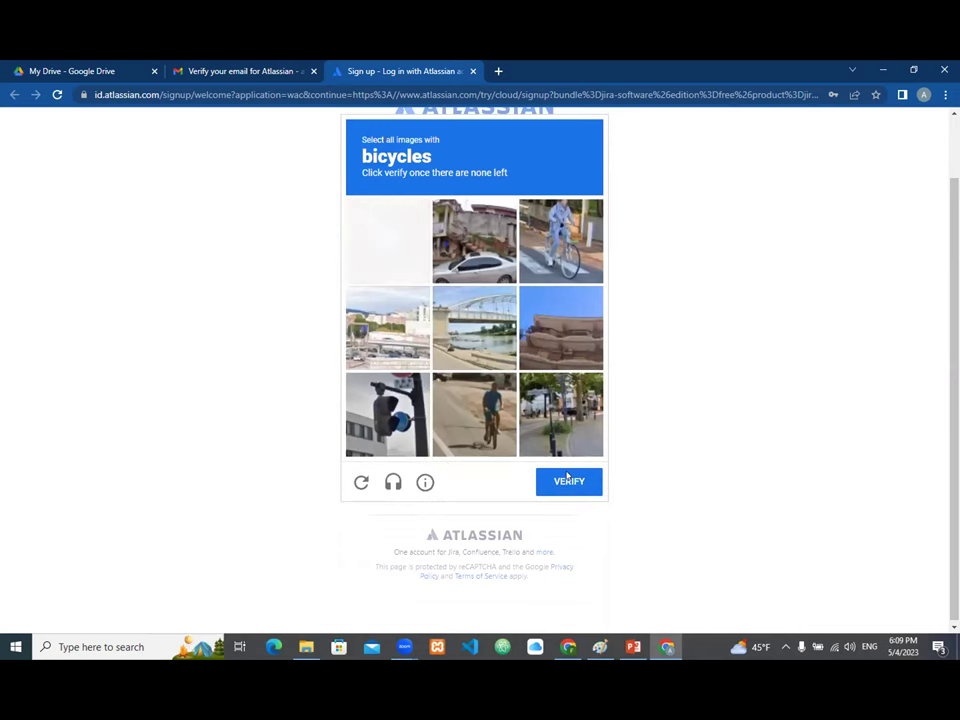
key("ctrl+plus")
scroll(622, 251, "down", 1)
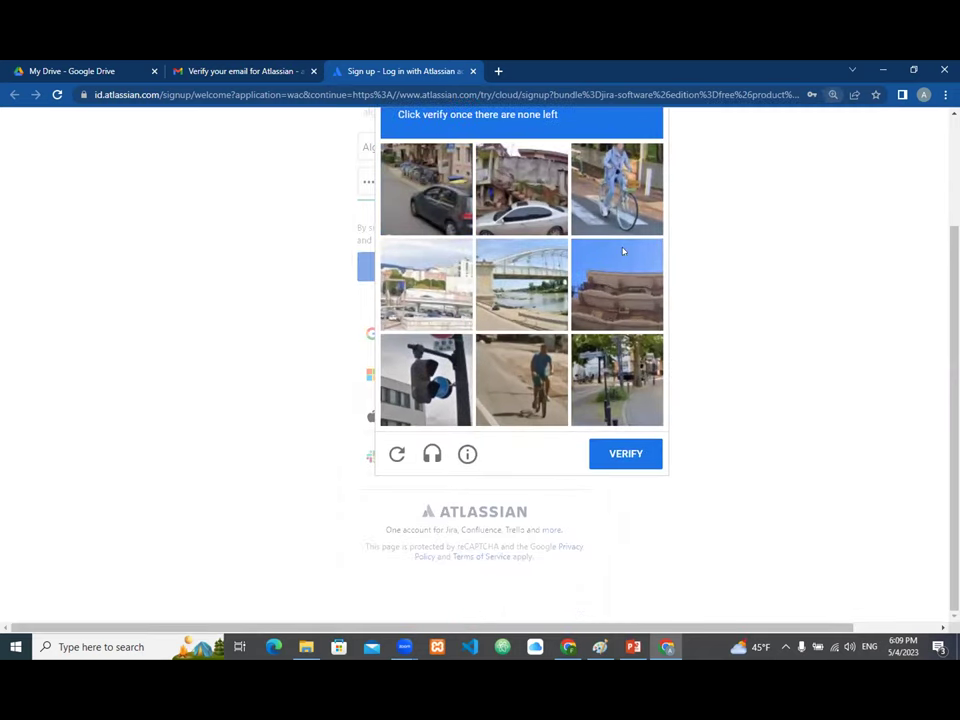
left_click(622, 251)
left_click(616, 188)
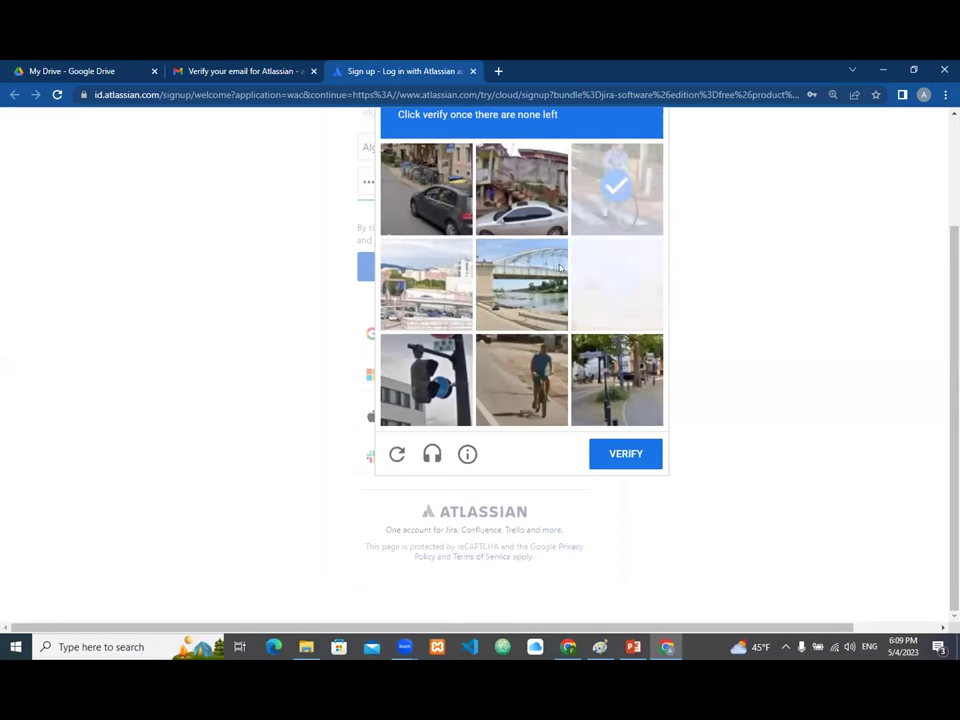
left_click(520, 378)
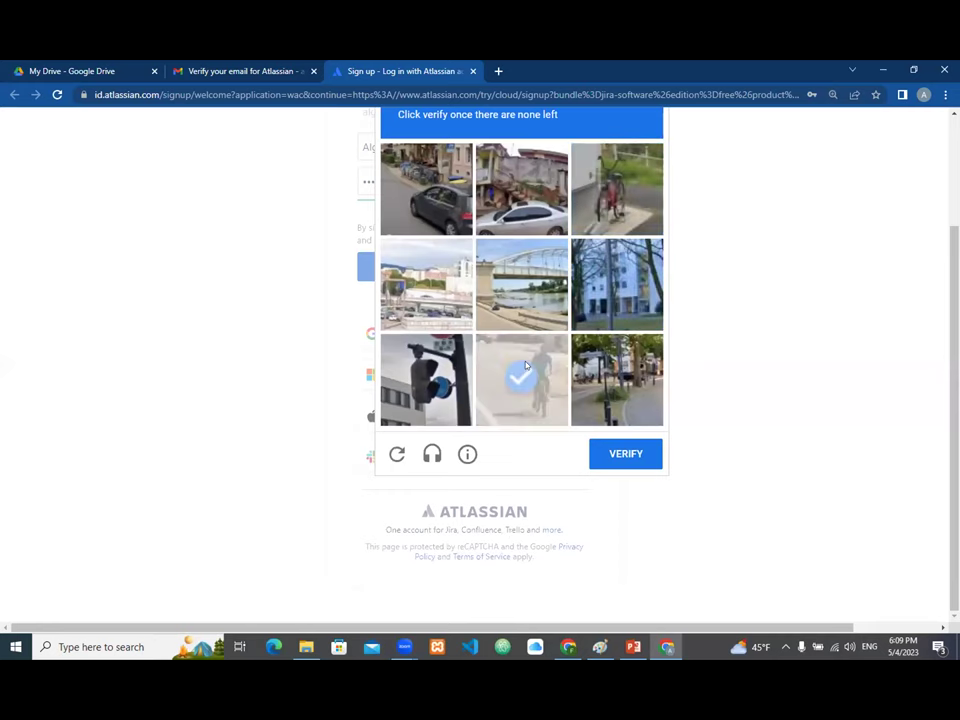
scroll(647, 150, "right", 2)
left_click(521, 188)
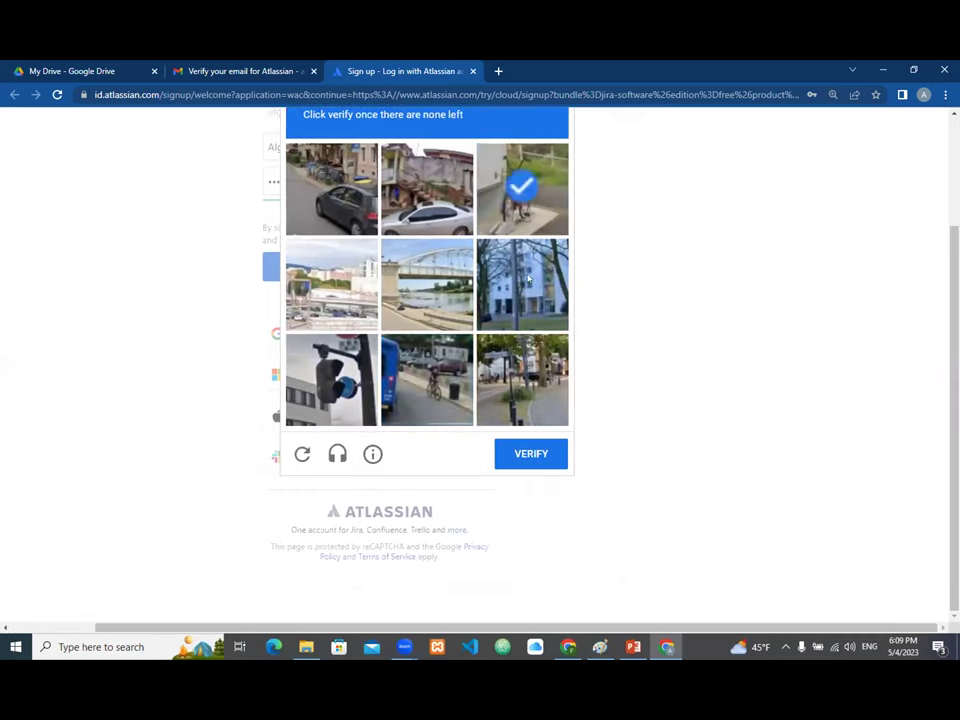
left_click(530, 456)
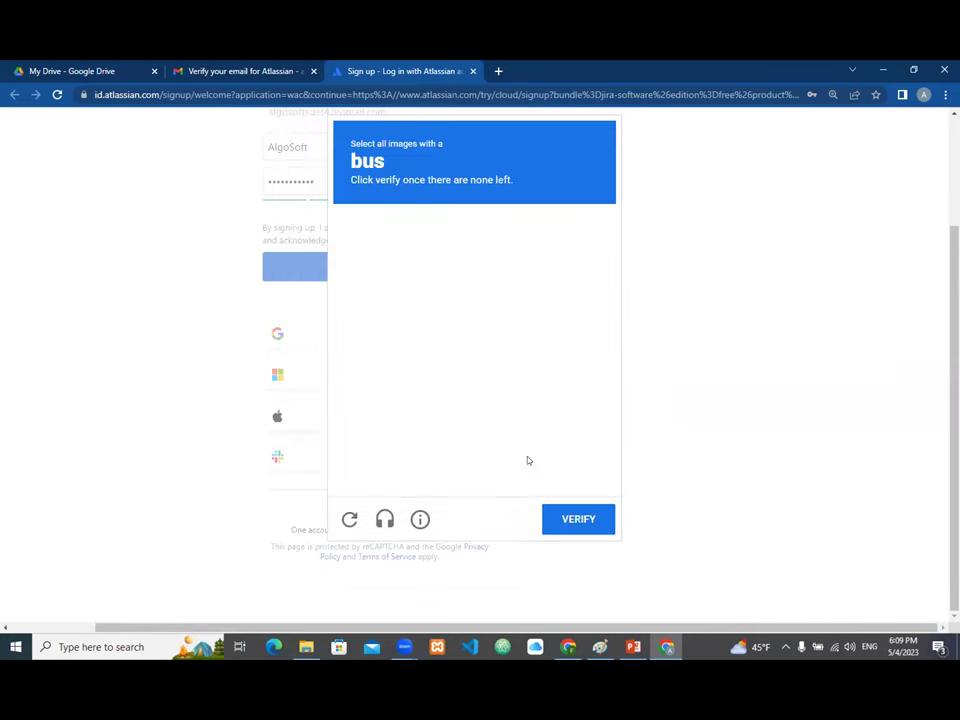
Step: Pick the bus images, including the yellow school bus, and verify to submit the sign-up
scroll(506, 397, "left", 2)
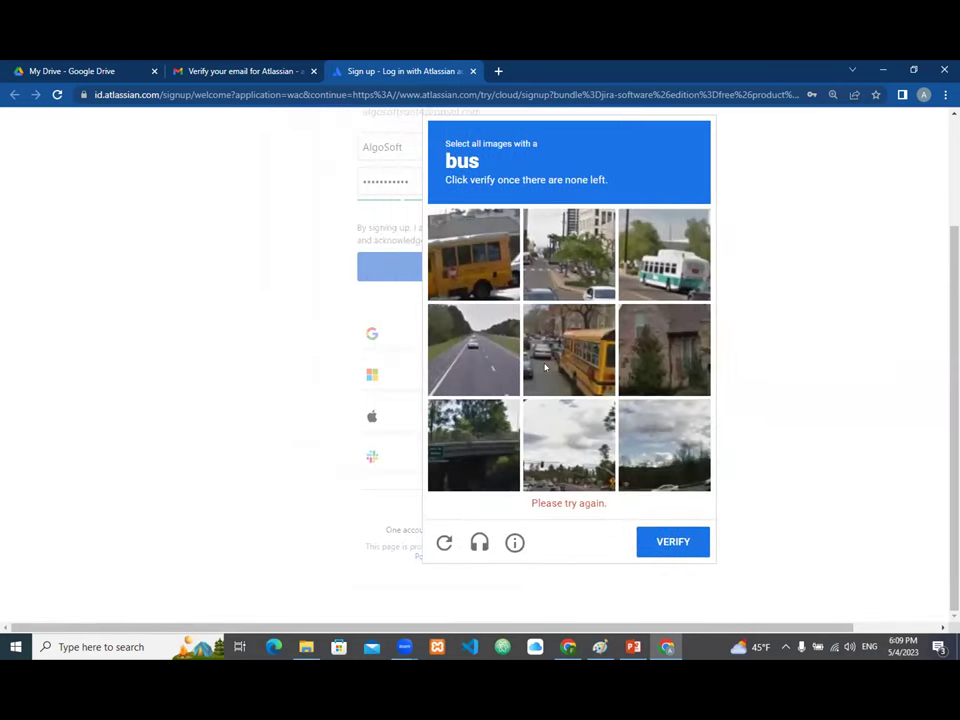
left_click(558, 368)
scroll(558, 368, "right", 2)
left_click(590, 541)
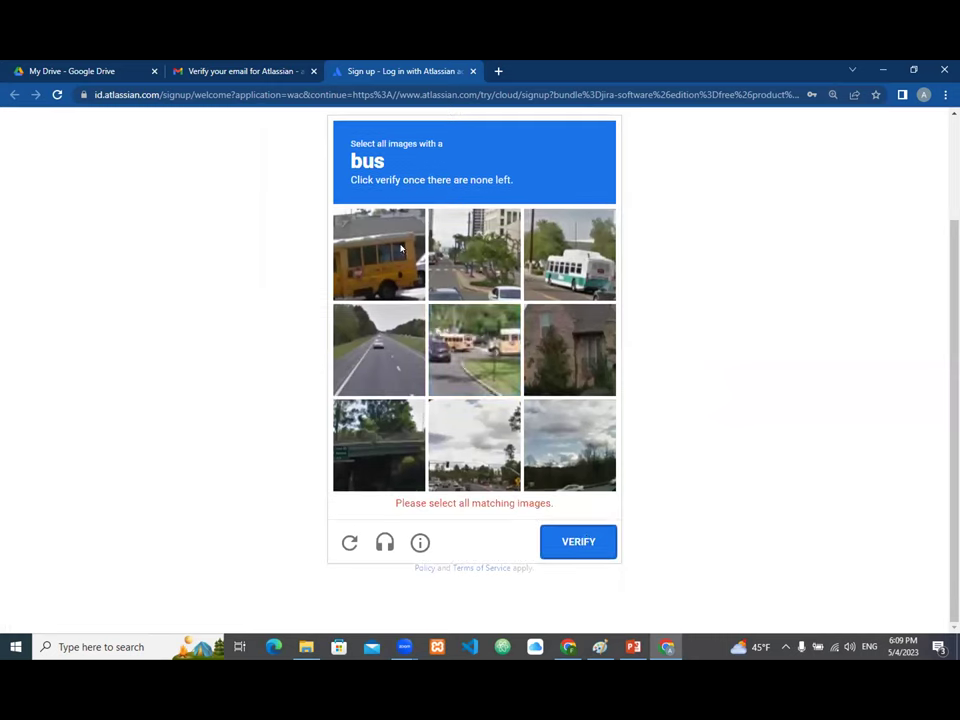
left_click(401, 248)
left_click(474, 348)
left_click(558, 268)
left_click(579, 518)
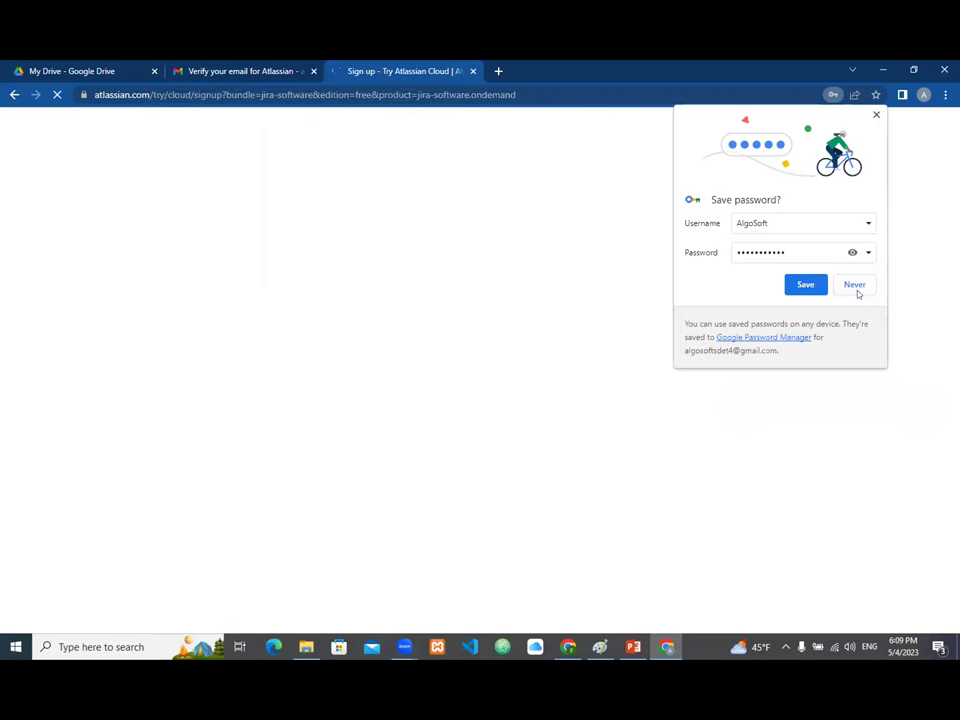
Step: Dismiss Chrome's offer to save the password
left_click(805, 285)
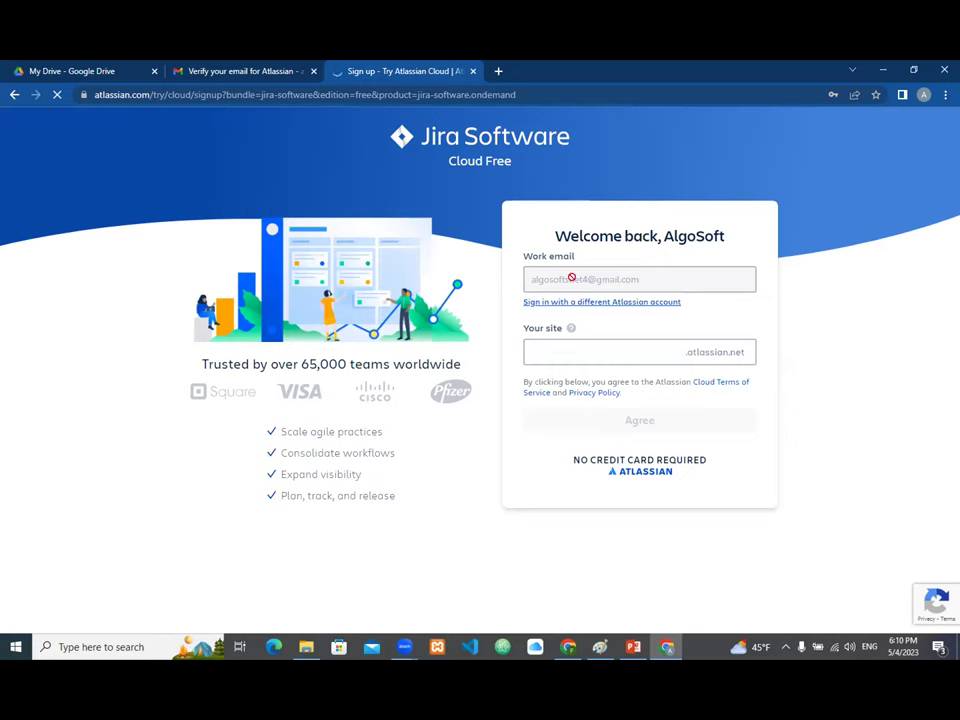
Step: Enter site name algosoft, change it to algosoft1 since it's taken, and agree
left_click(626, 341)
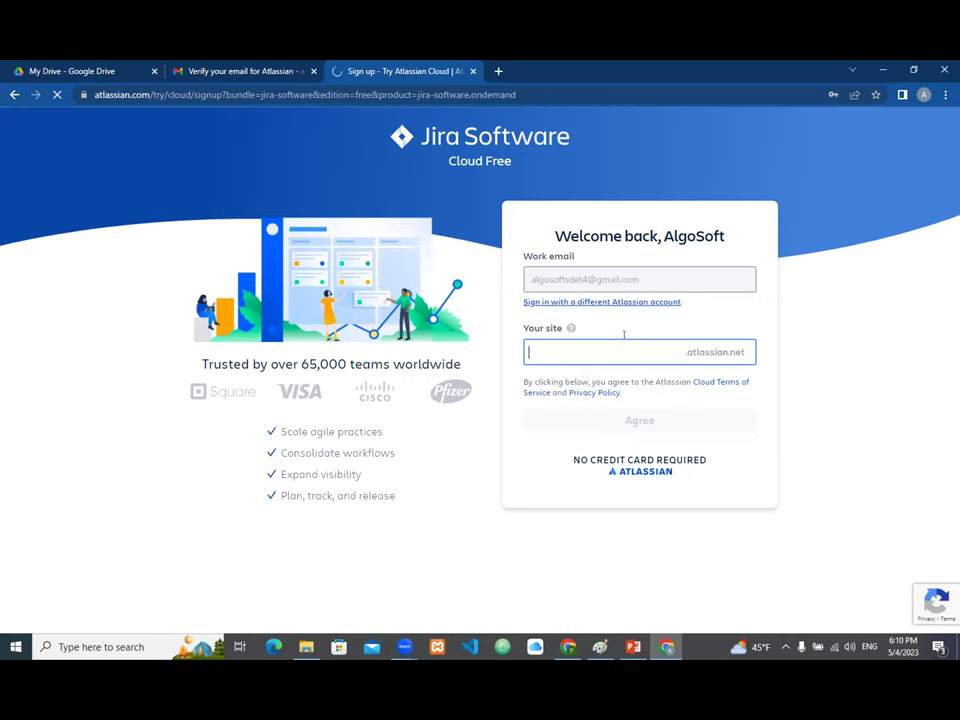
type("algosoft")
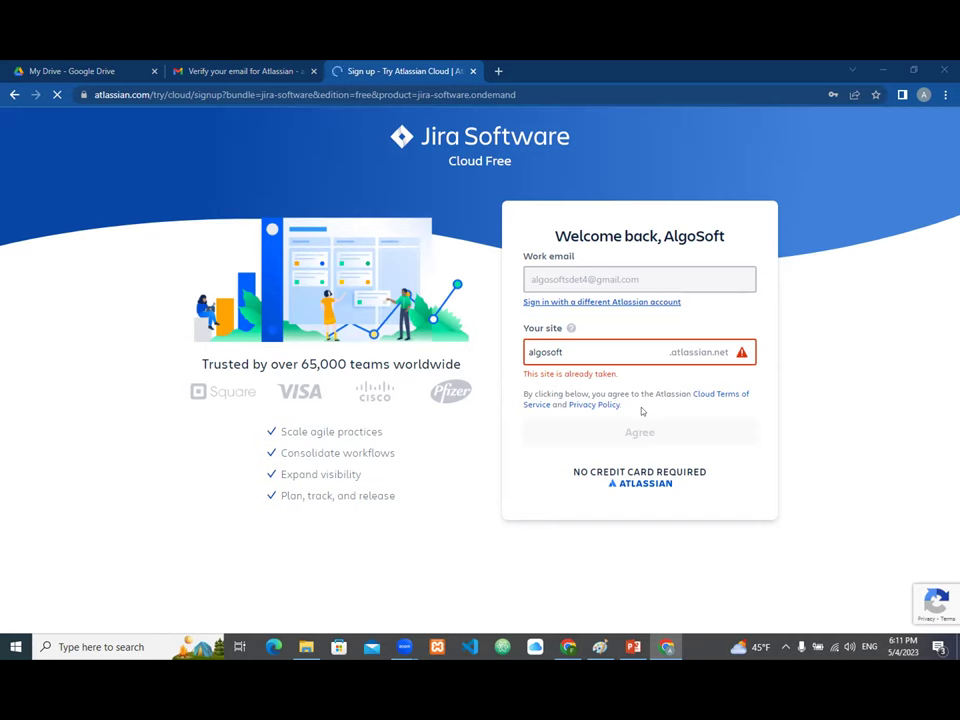
left_click(575, 351)
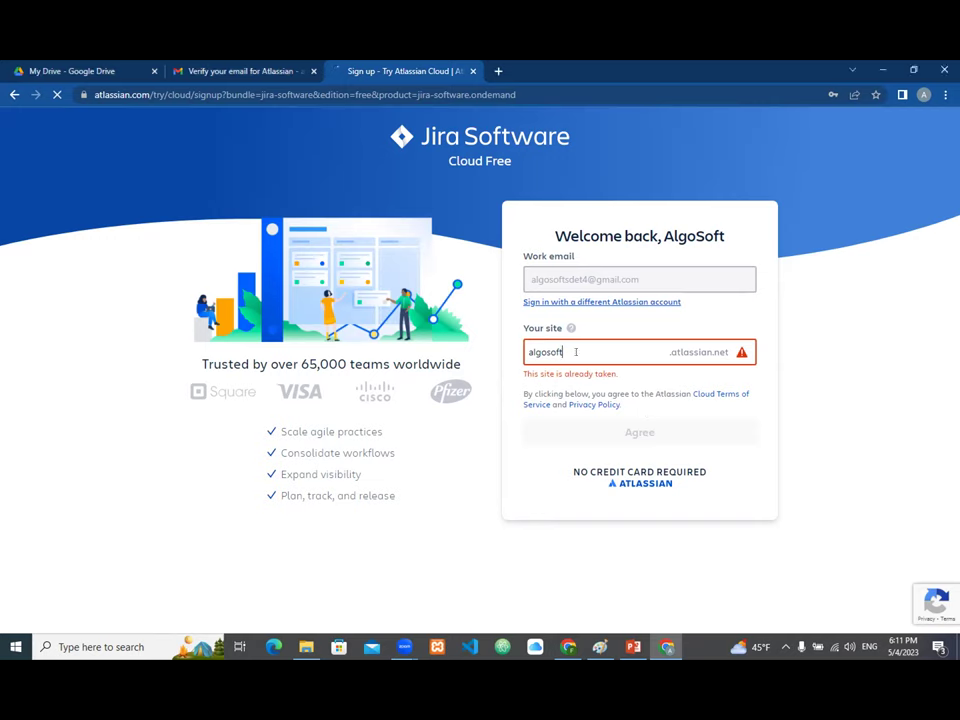
type("1")
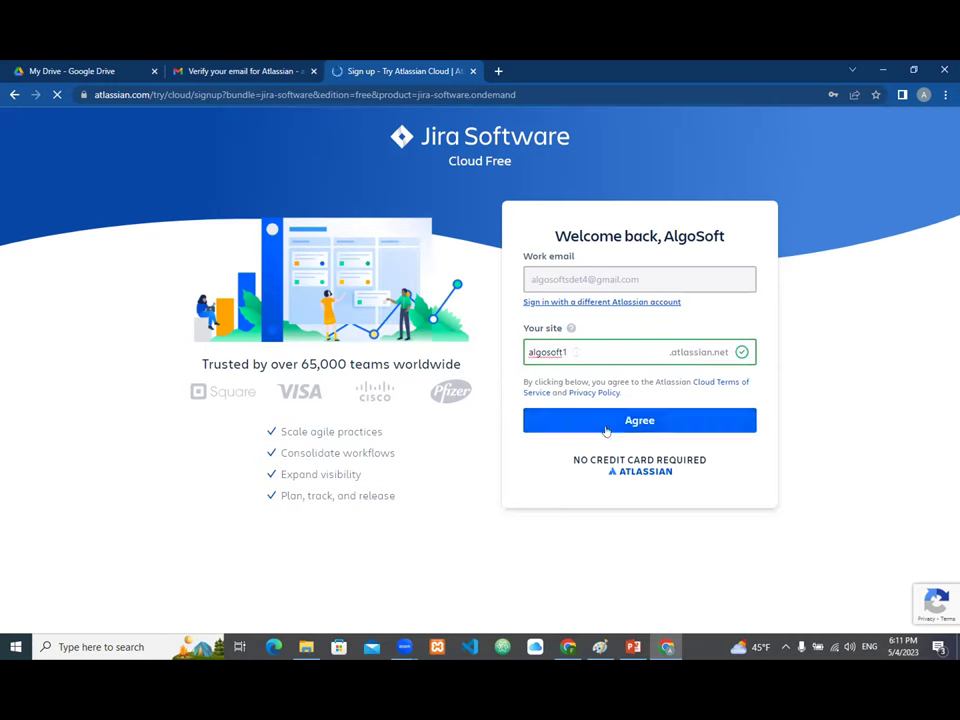
left_click(640, 421)
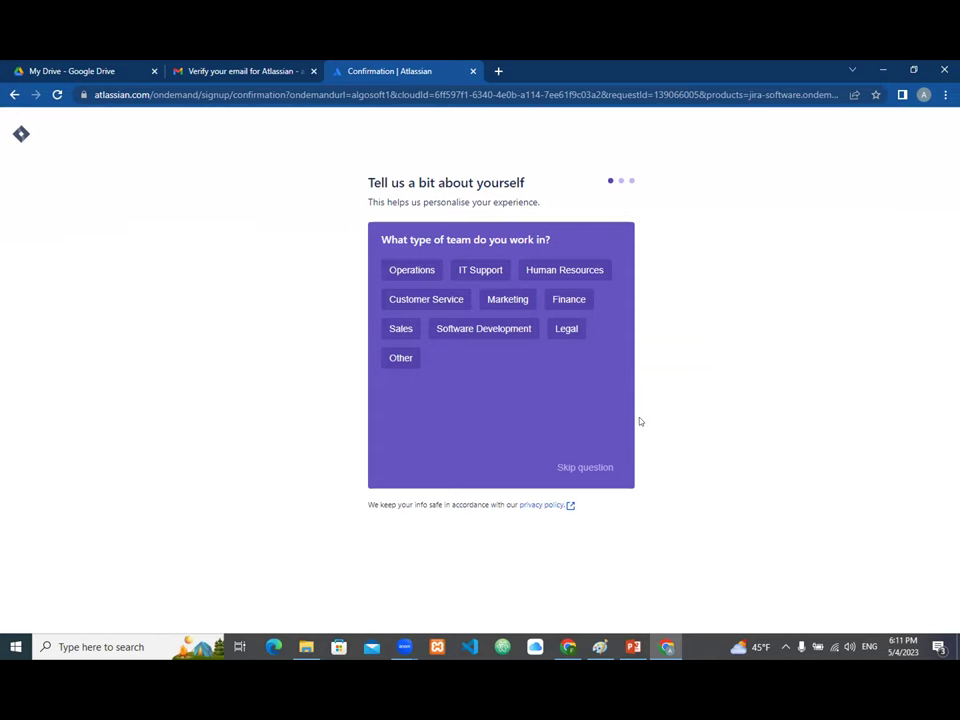
Step: Answer Software Development, skip the role and main-tasks questions, and decline a second product
left_click(482, 332)
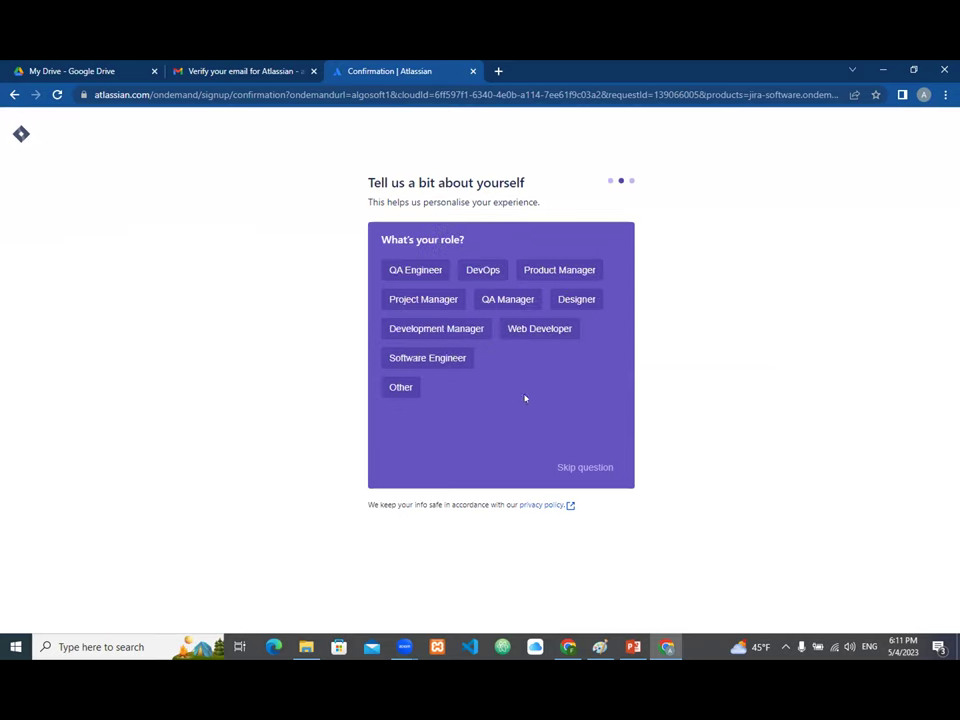
left_click(574, 466)
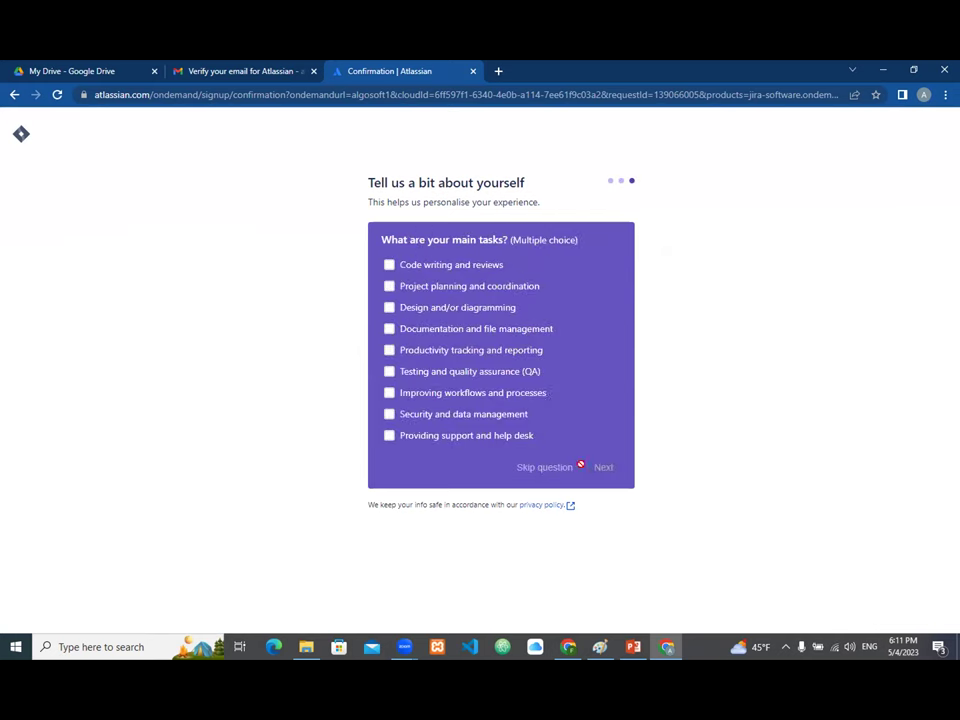
left_click(551, 466)
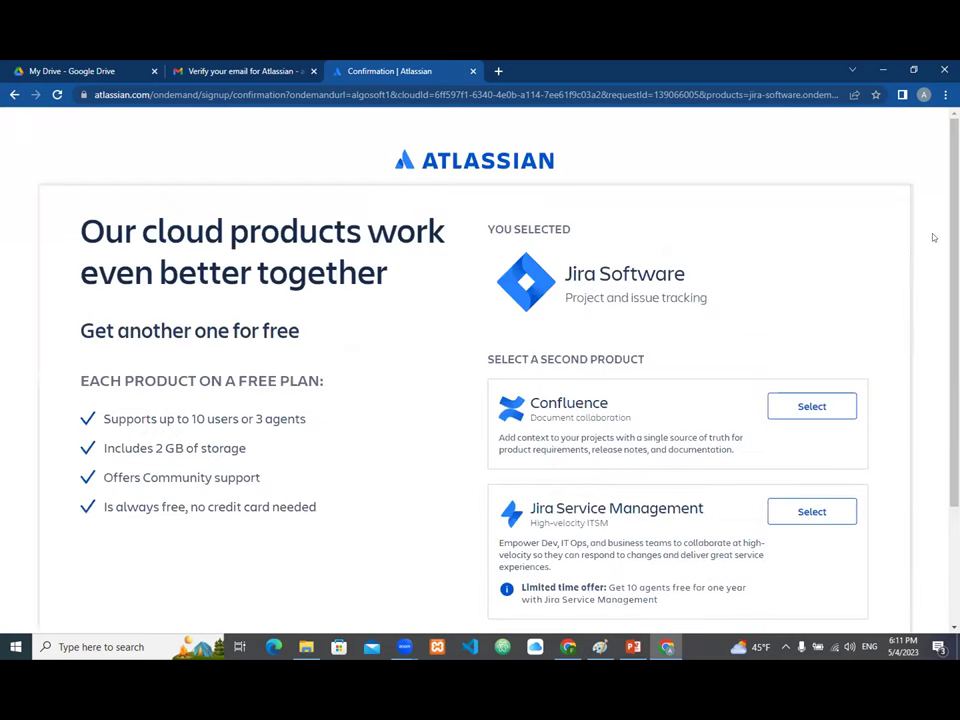
scroll(933, 237, "down", 2)
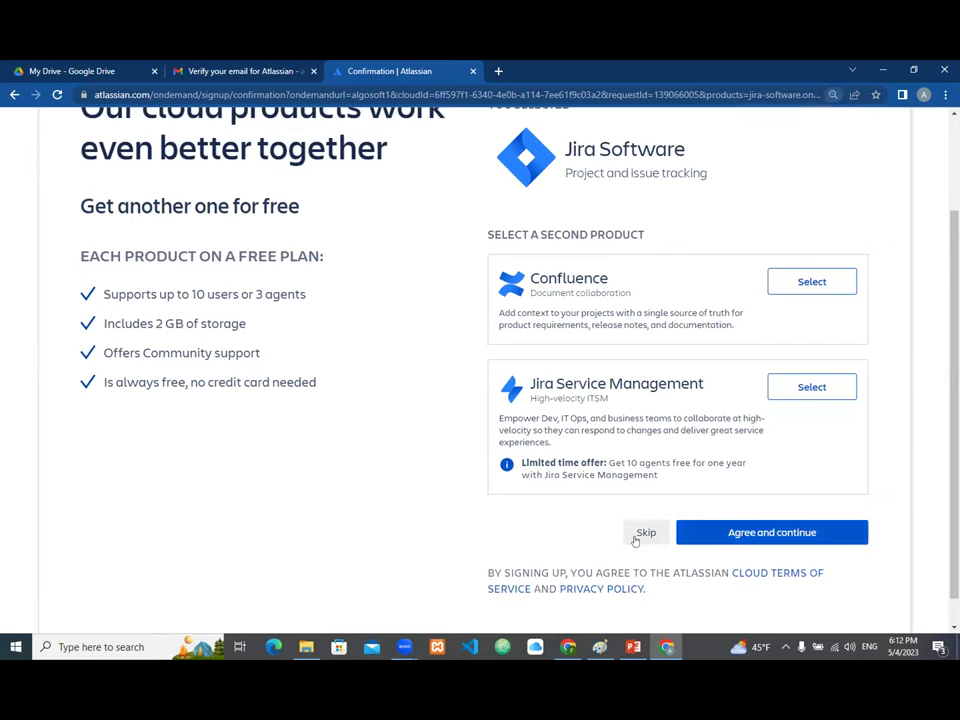
key("ctrl+minus")
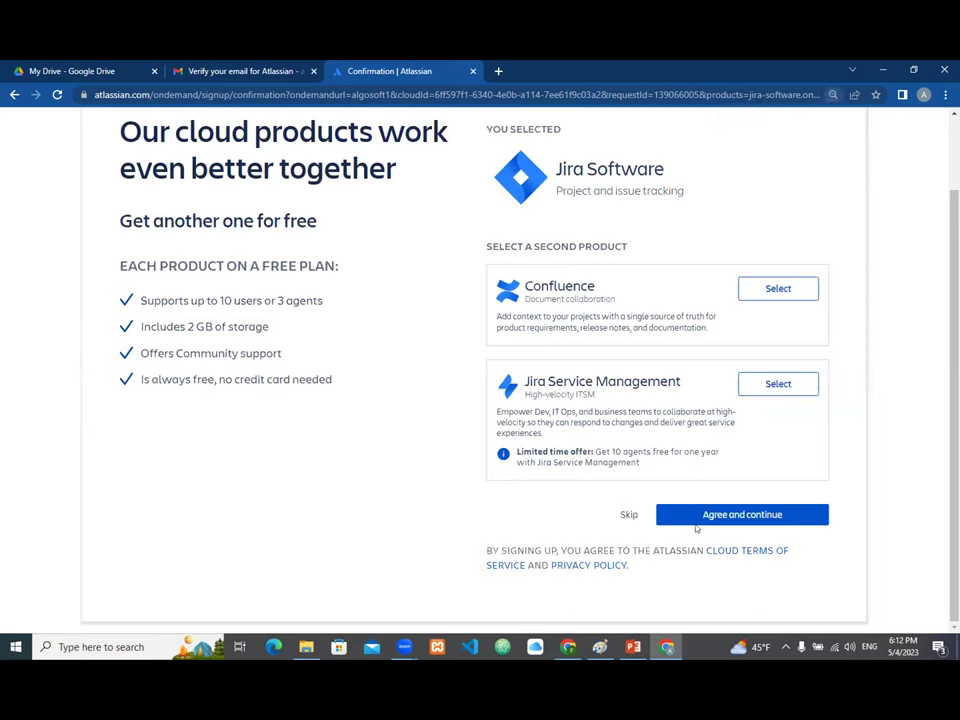
left_click(632, 515)
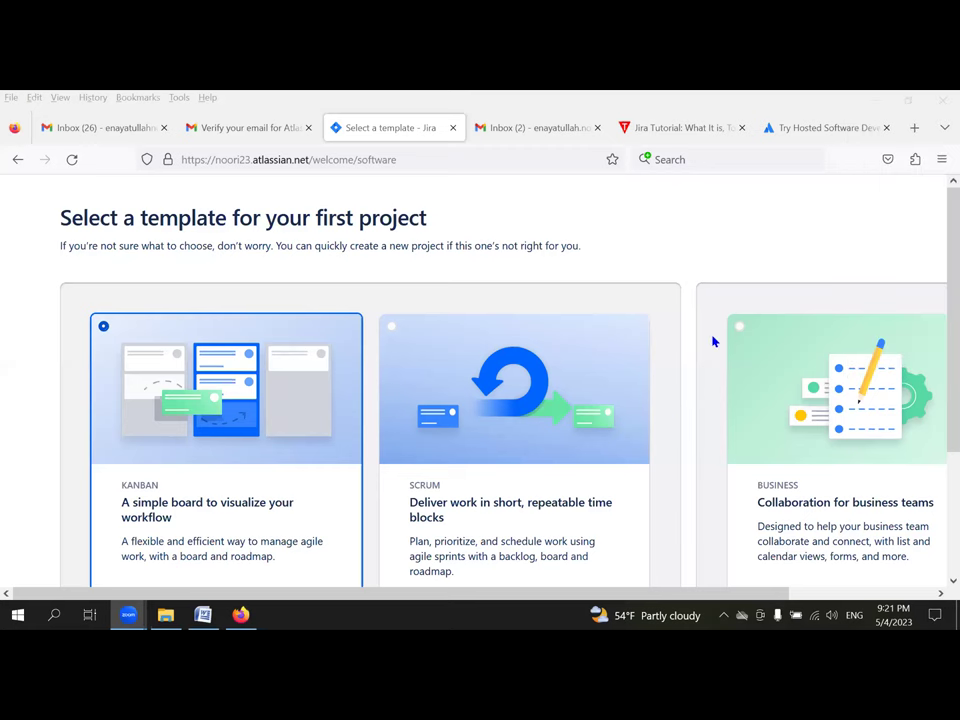
Step: Choose the Scrum card on the template page, with the page zoomed to 90%
scroll(712, 316, "down", 2)
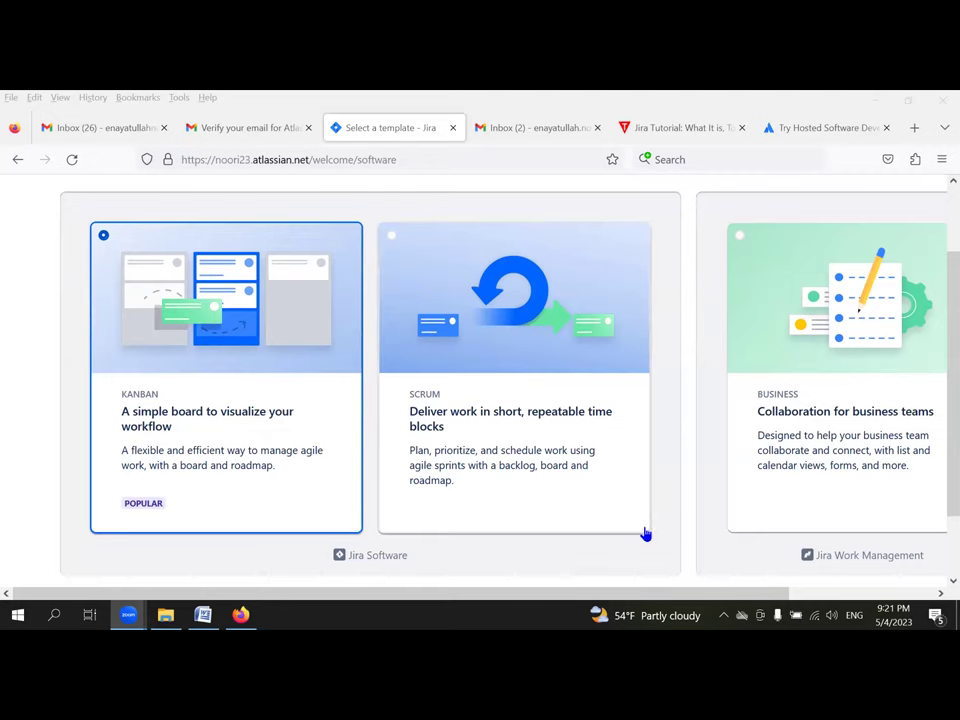
left_click_drag(546, 597, 711, 576)
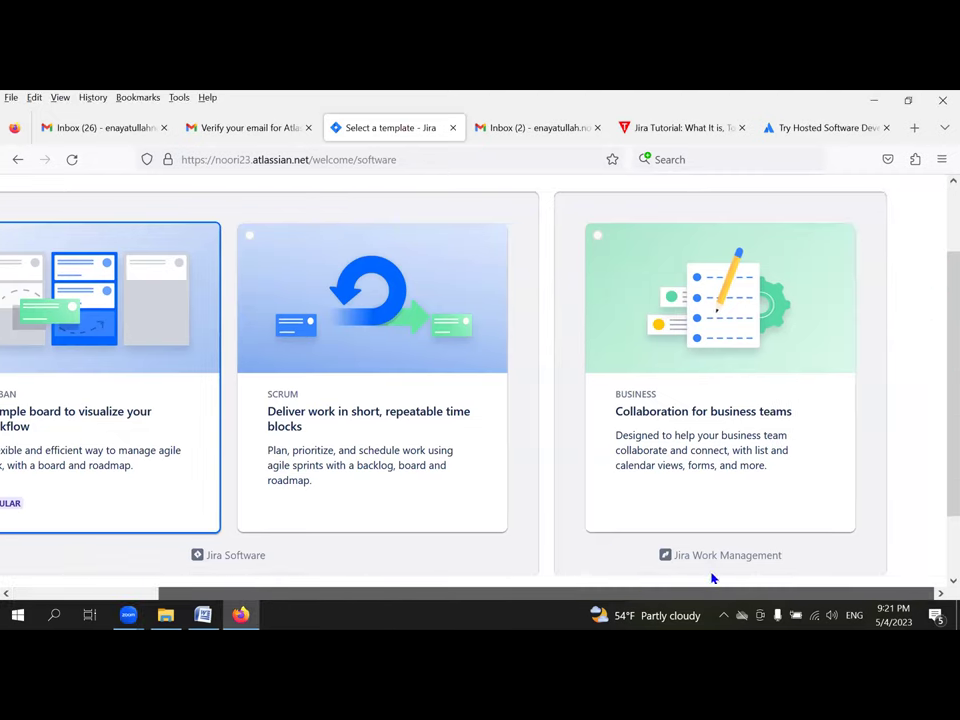
scroll(530, 575, "left", 3)
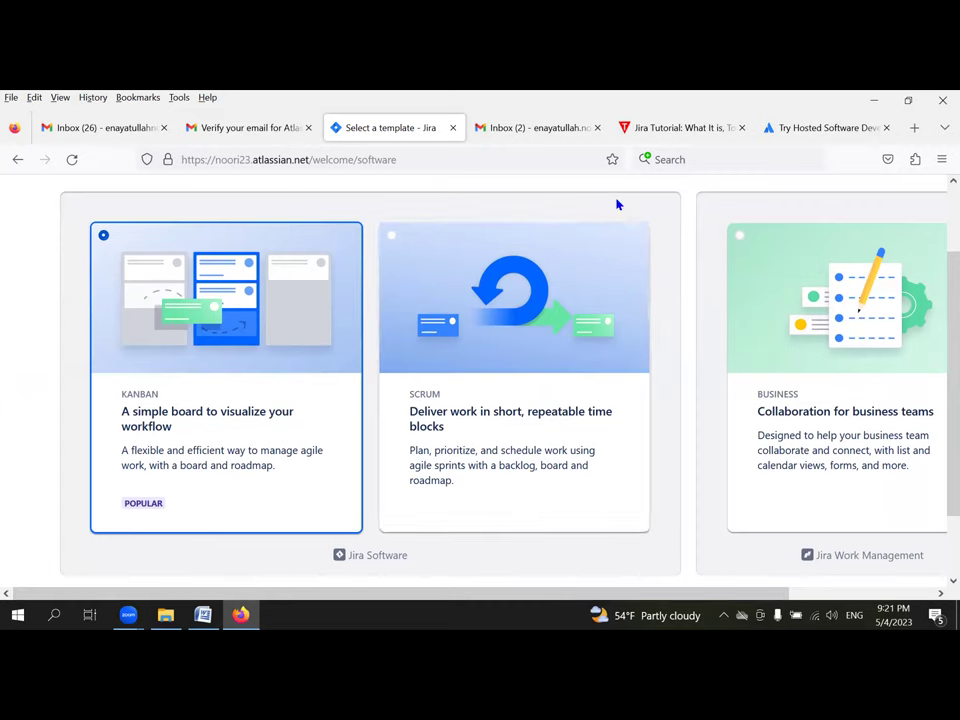
scroll(676, 386, "up", 2)
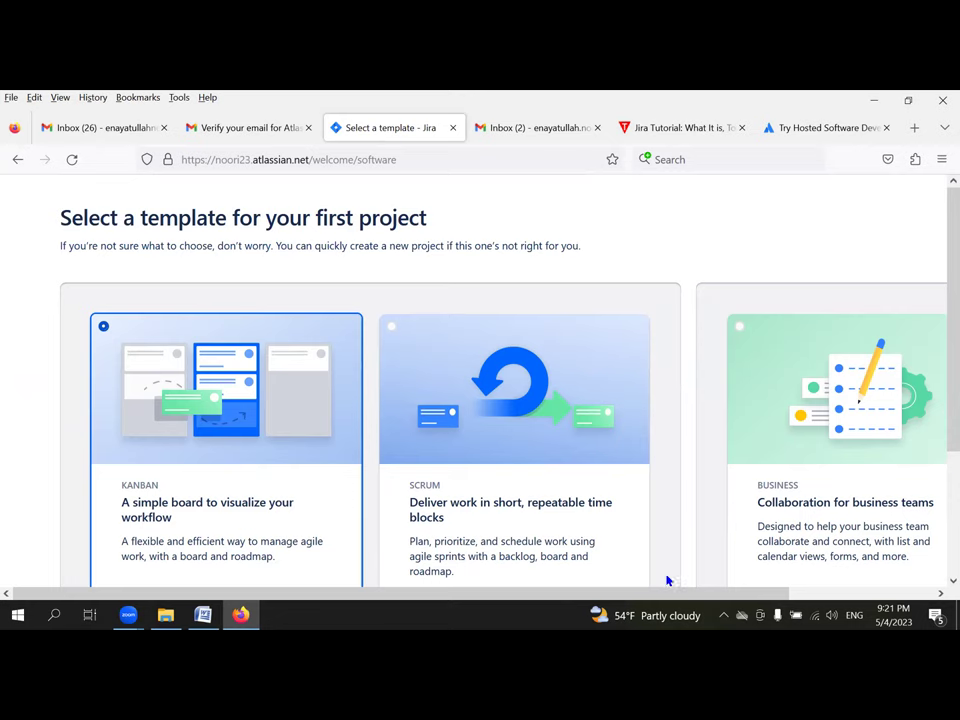
left_click_drag(649, 594, 724, 590)
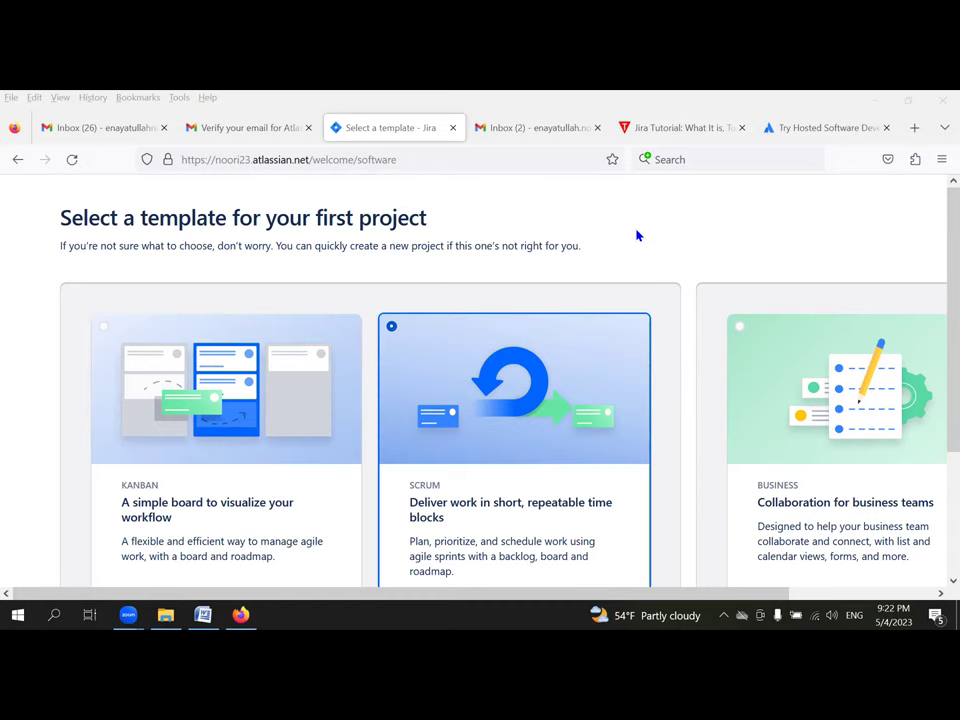
key("ctrl+minus")
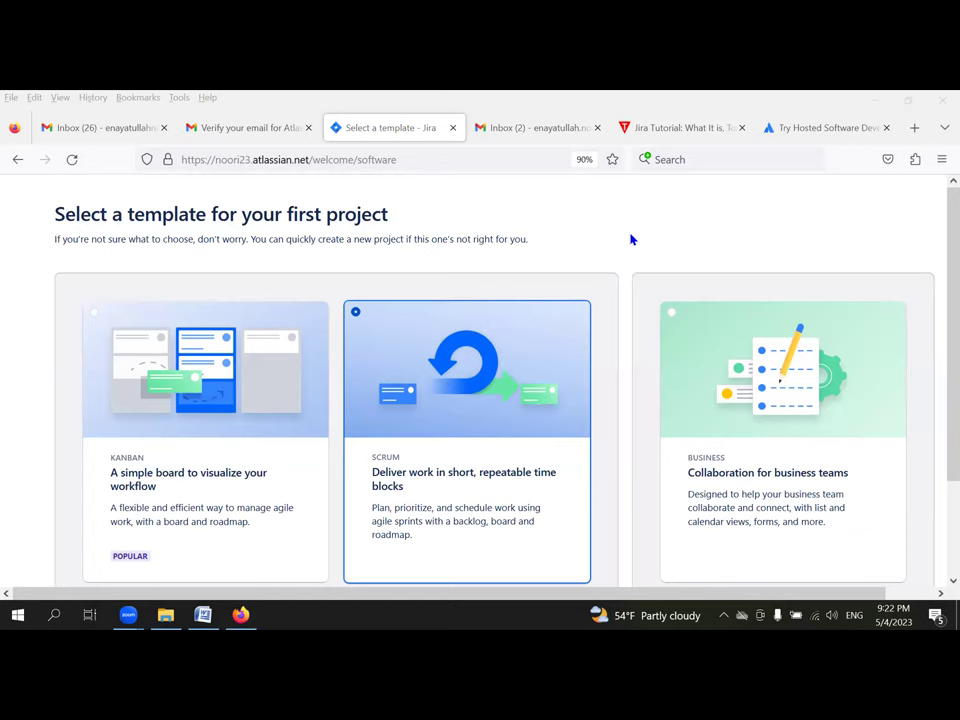
left_click(641, 226)
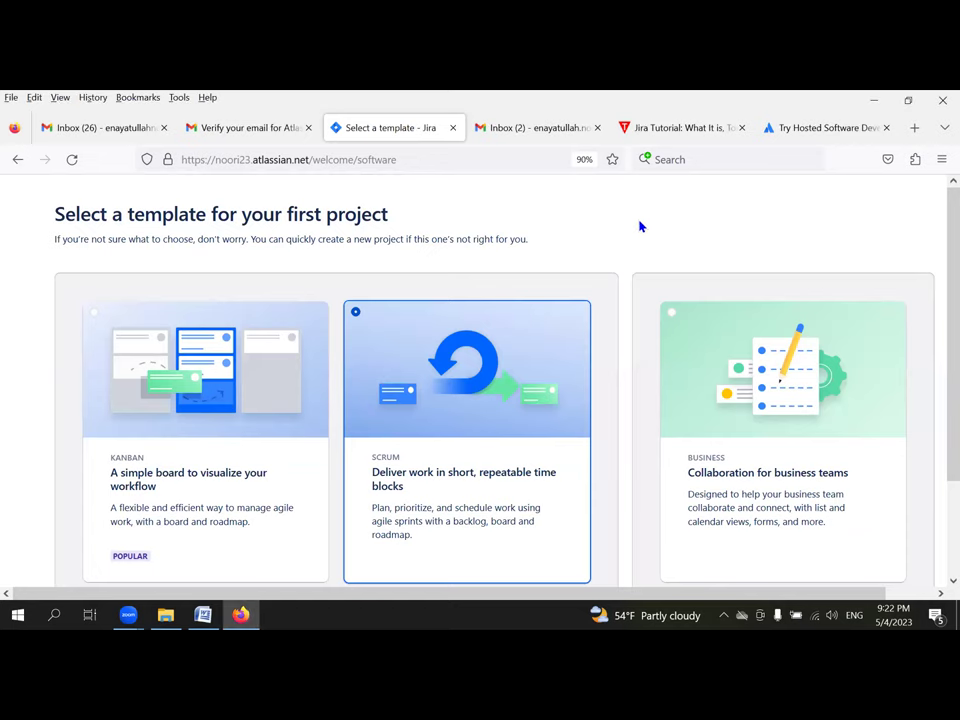
key("ctrl+plus")
key("ctrl+minus")
key("ctrl+minus")
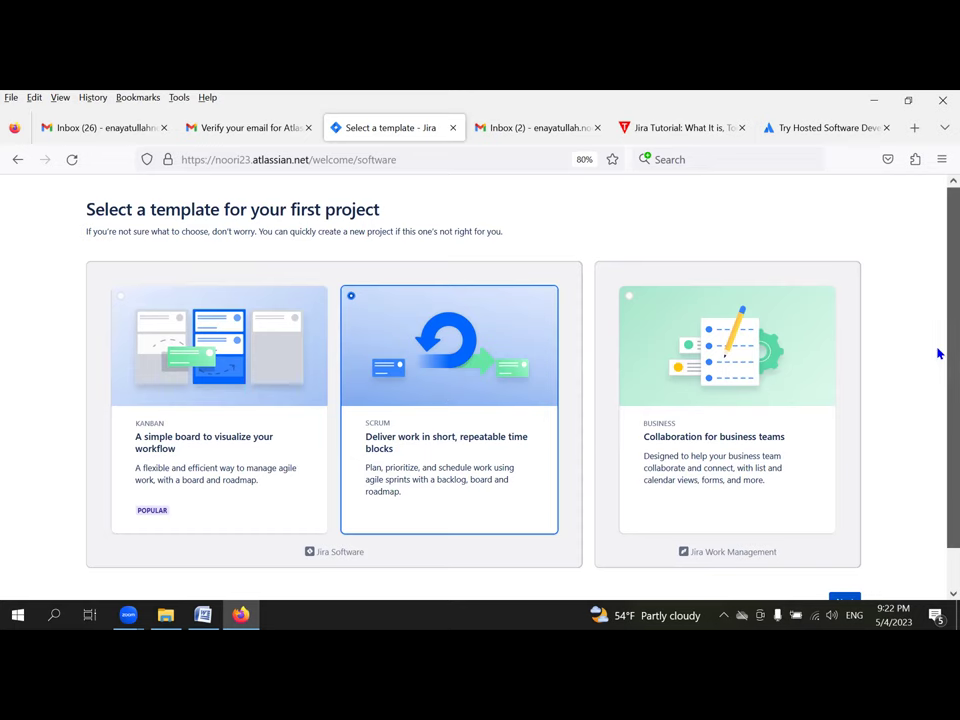
scroll(938, 416, "down", 2)
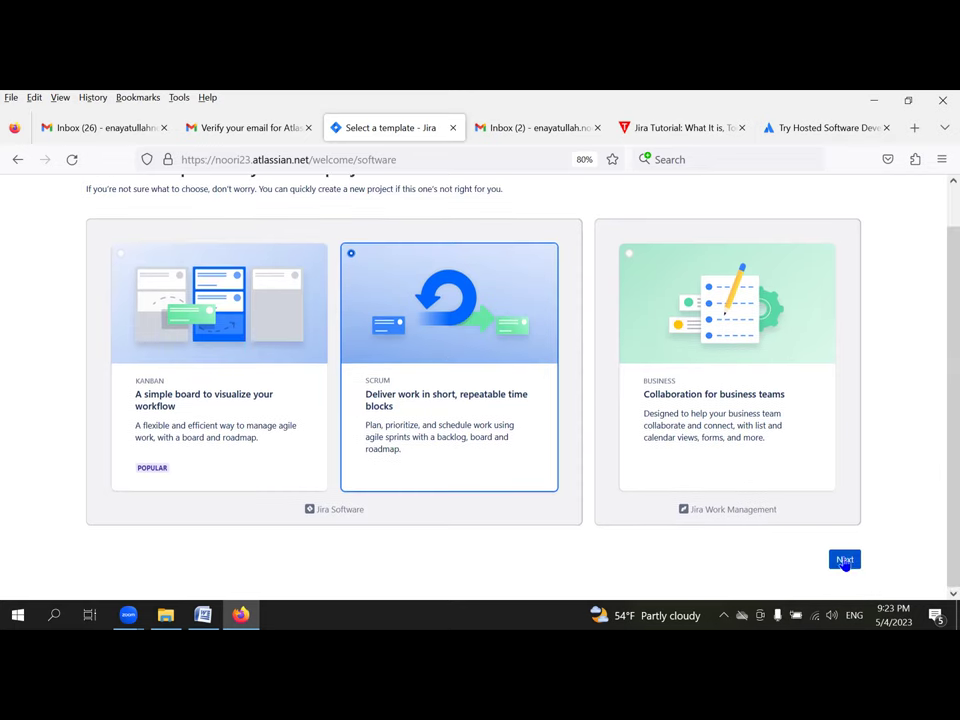
Step: Continue with Scrum, name the project Test_Demo, and create it
left_click(843, 560)
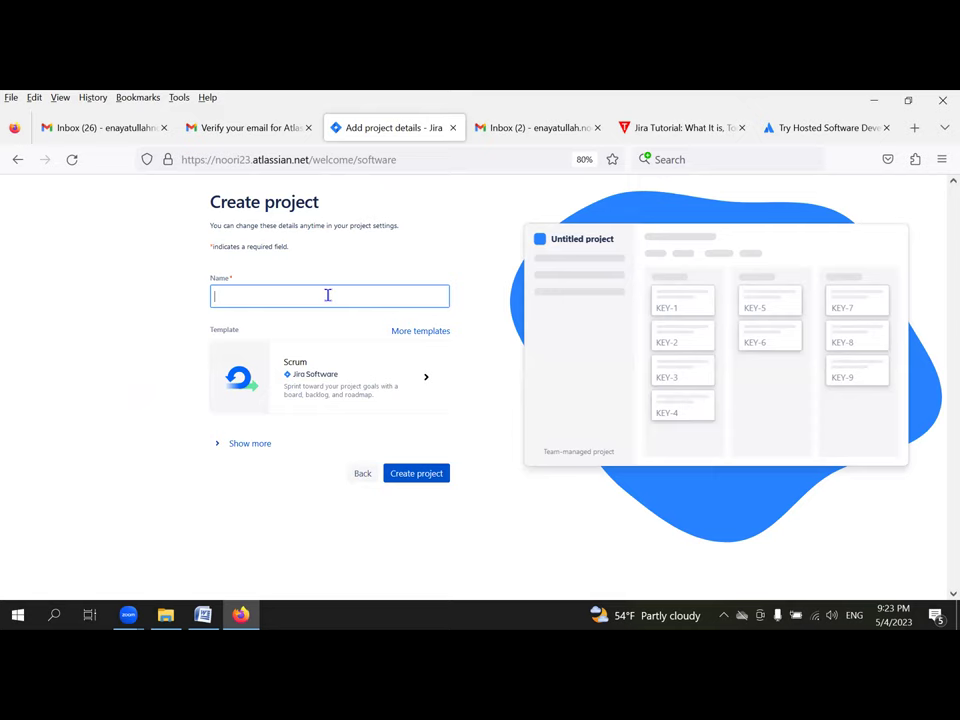
type("Test")
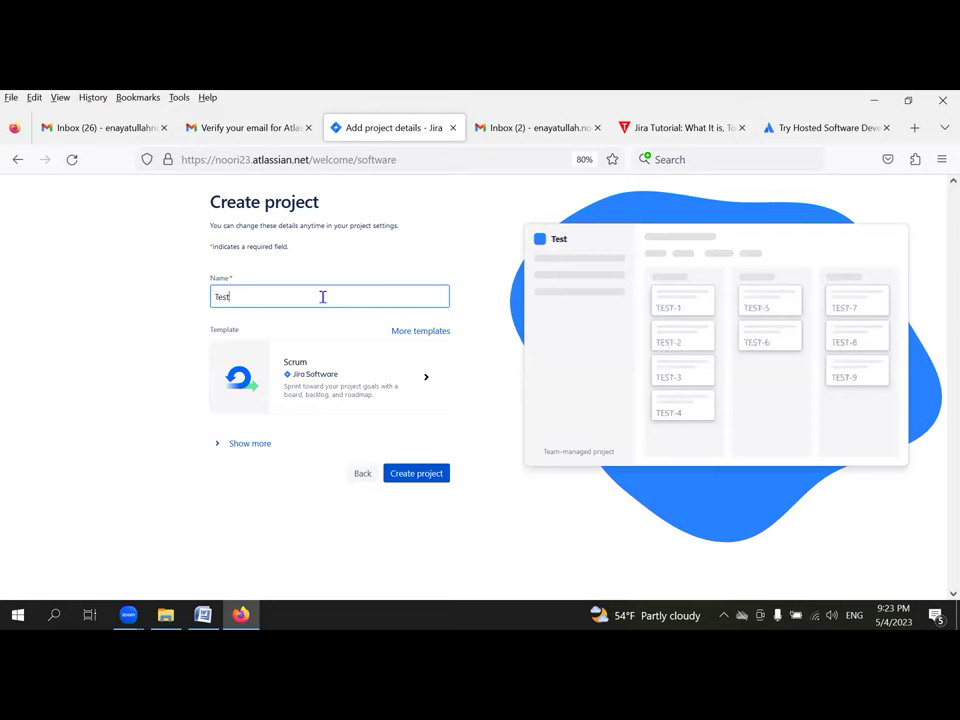
type("_Demo")
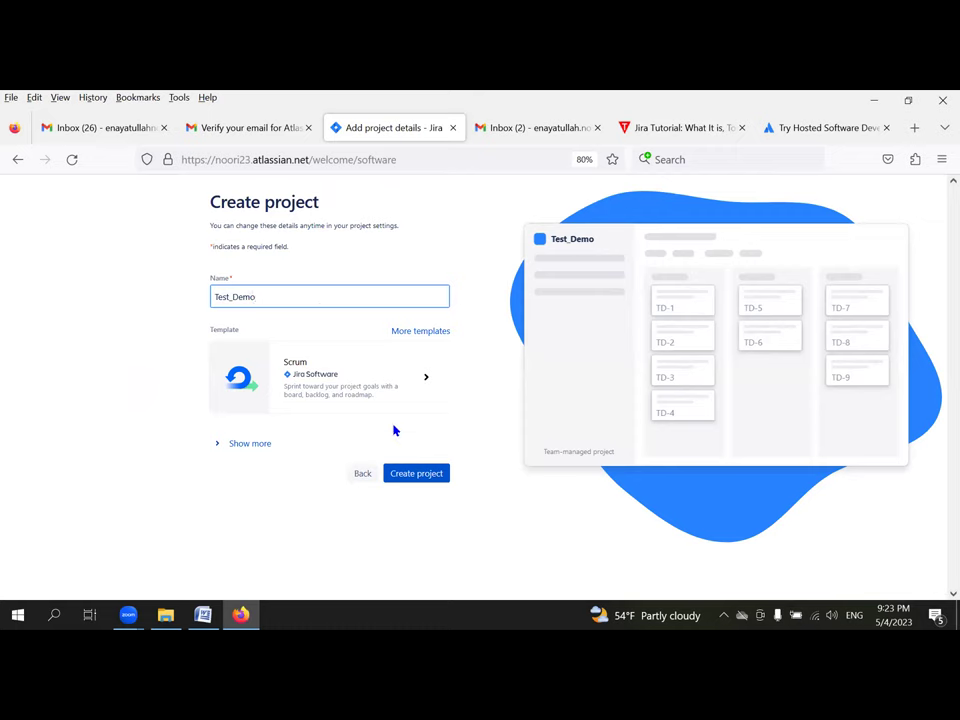
left_click(415, 474)
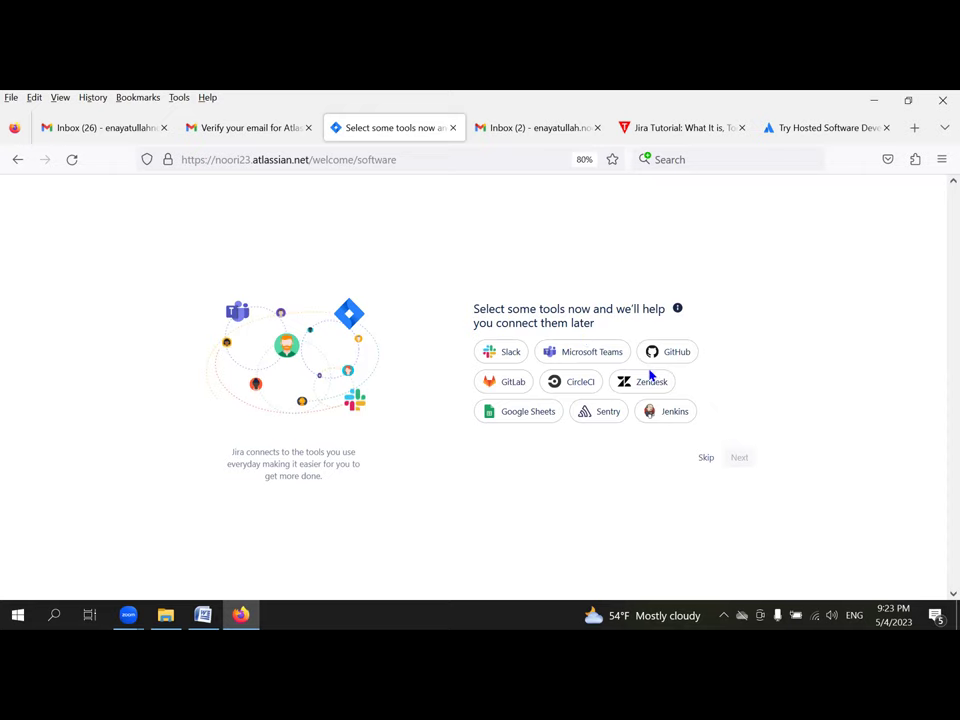
Step: Skip tool connections to reach the Test_Demo backlog with an empty TD Sprint 1
left_click(702, 458)
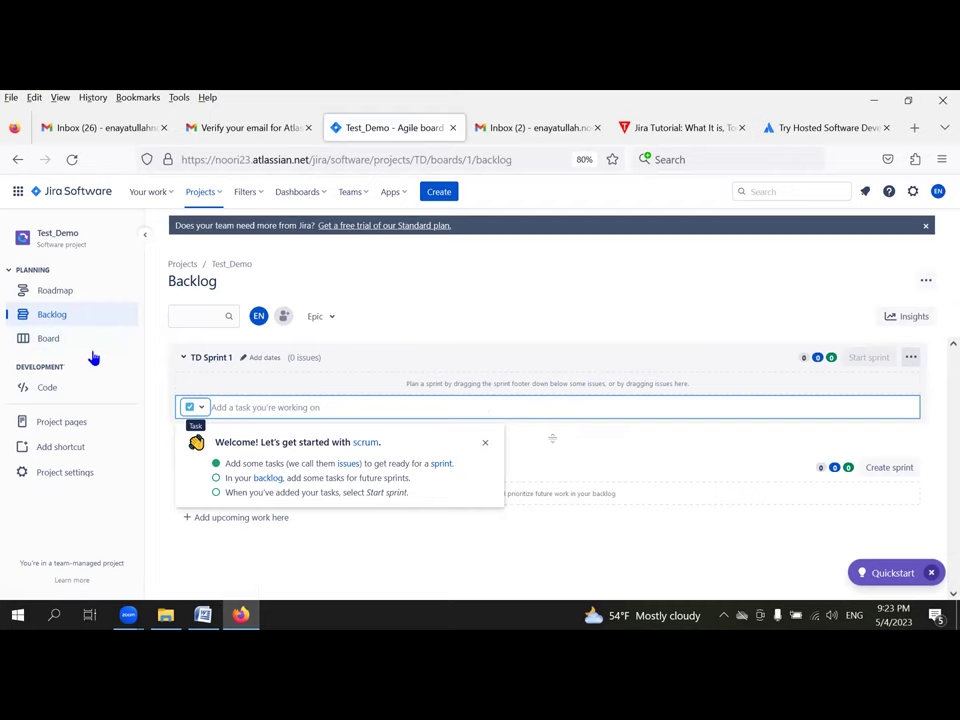
Step: Visit the Board, return to the Backlog, and open the Epic filter showing no epics
left_click(64, 341)
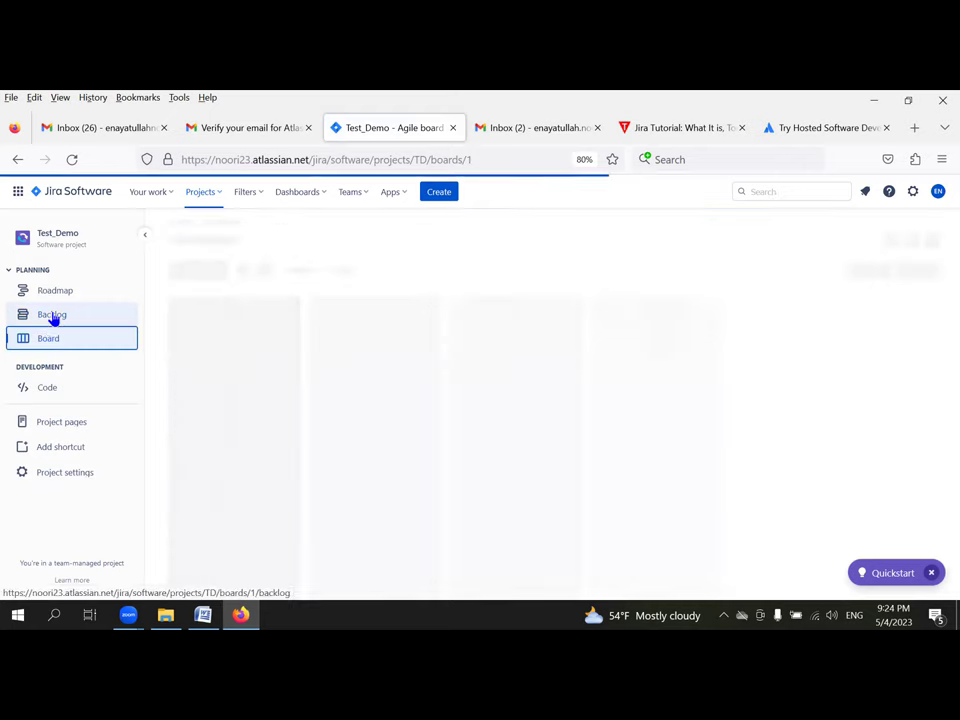
left_click(53, 317)
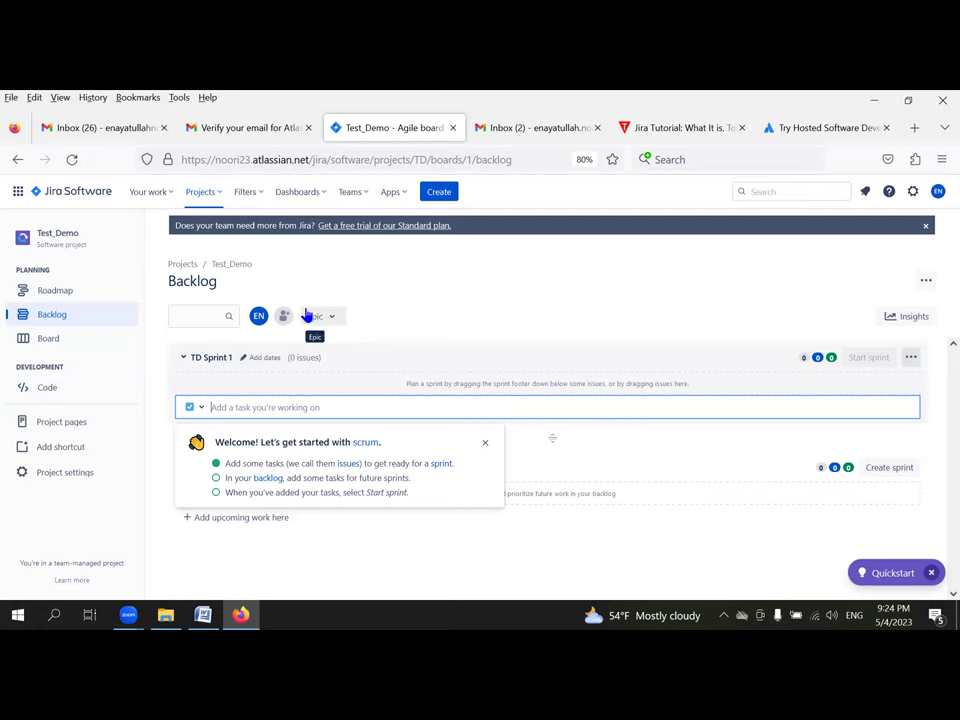
left_click(321, 318)
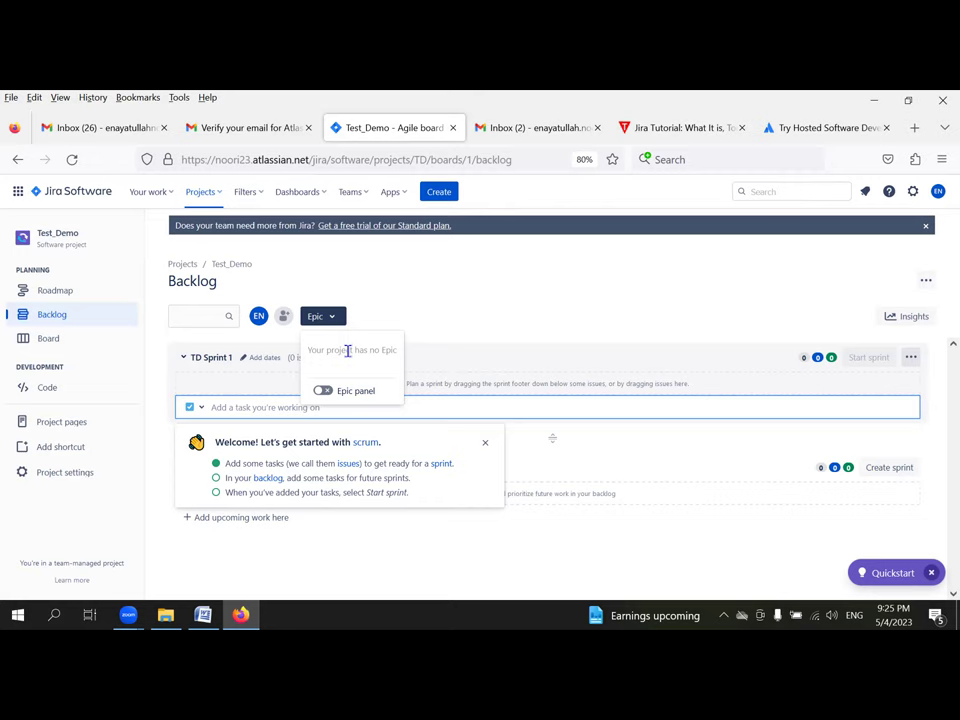
Step: Switch on the Epic panel toggle in the backlog's Epic filter dropdown
left_click(405, 337)
left_click(331, 322)
left_click(331, 320)
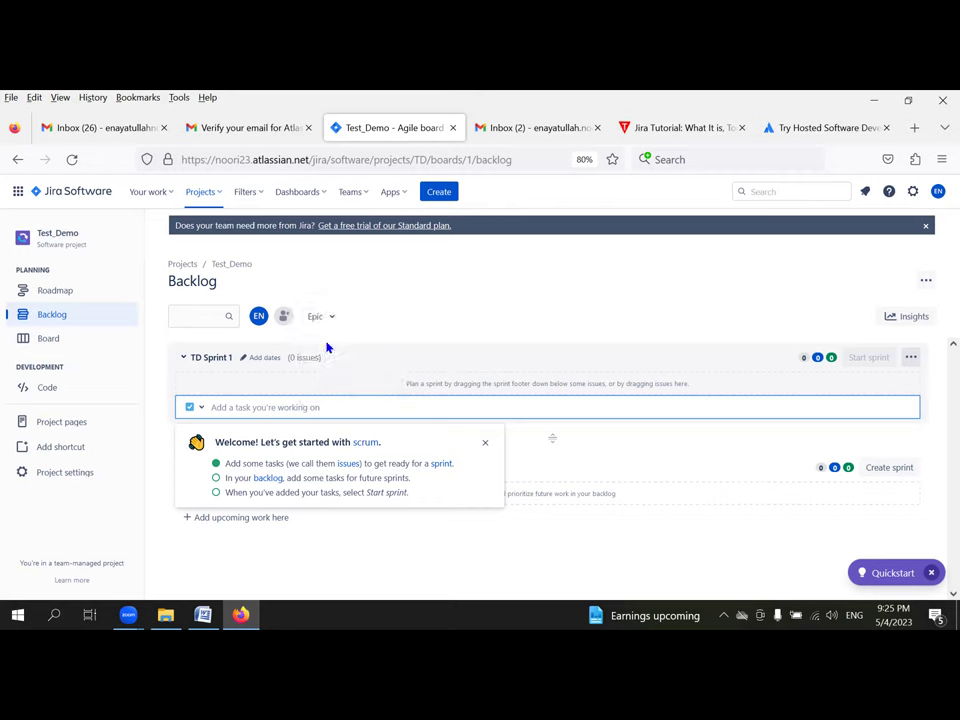
left_click(312, 318)
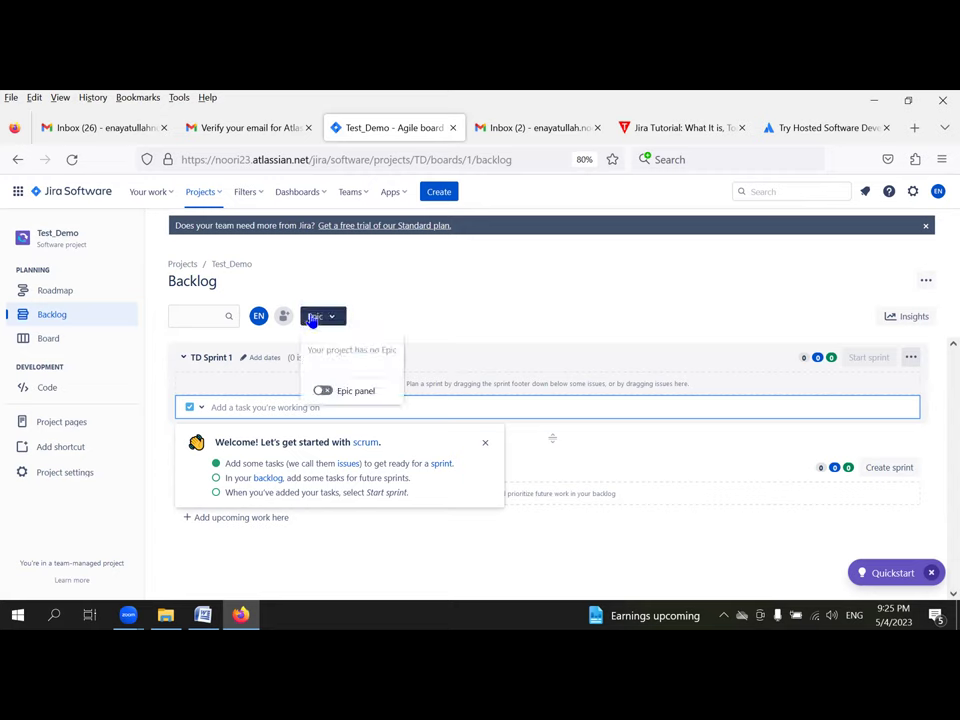
left_click(312, 318)
left_click(319, 320)
left_click(322, 391)
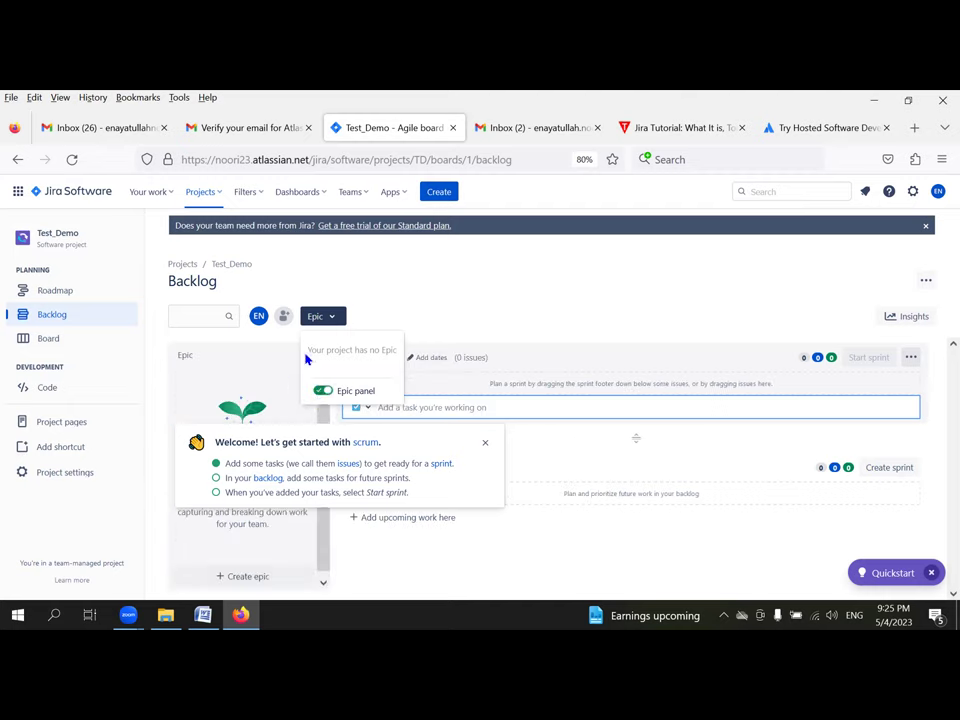
Step: Close the Epic dropdown and dismiss the scrum welcome popup
left_click(491, 287)
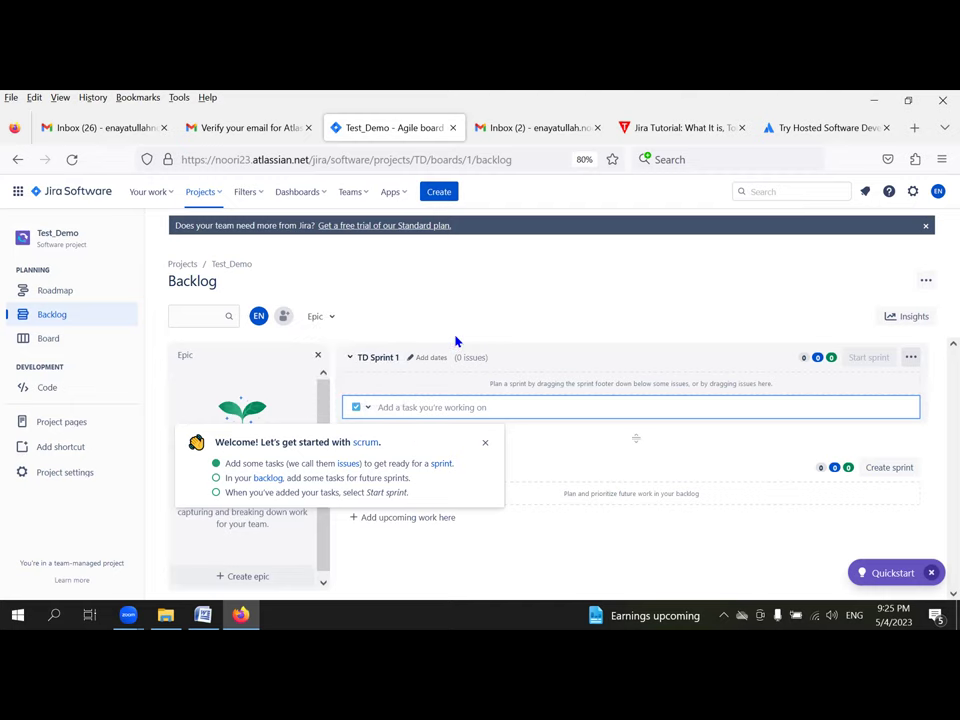
left_click(483, 444)
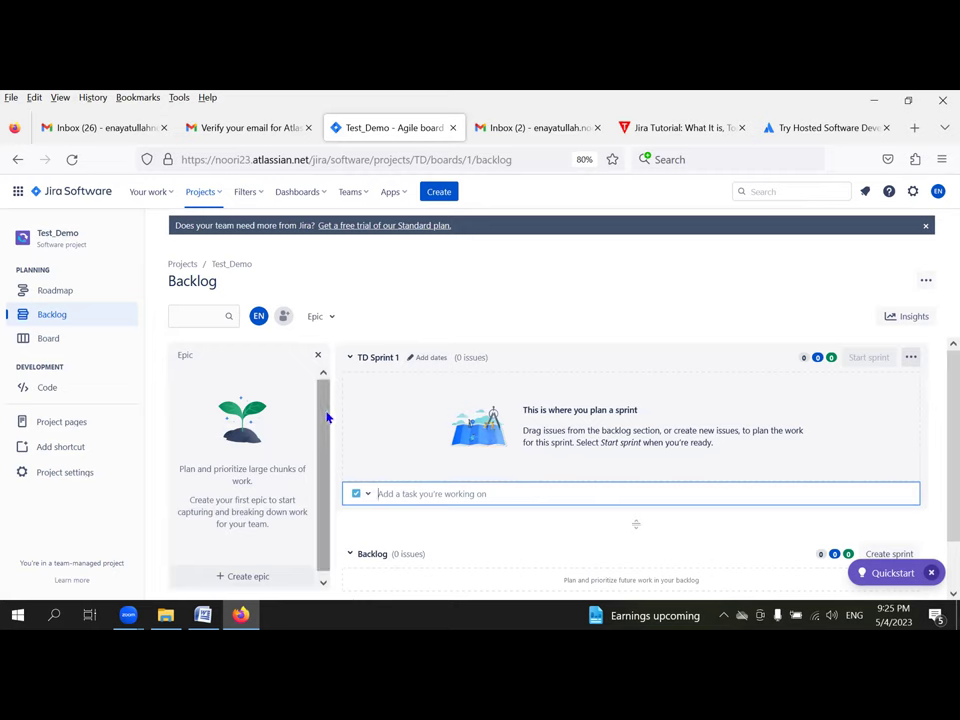
left_click_drag(323, 418, 323, 463)
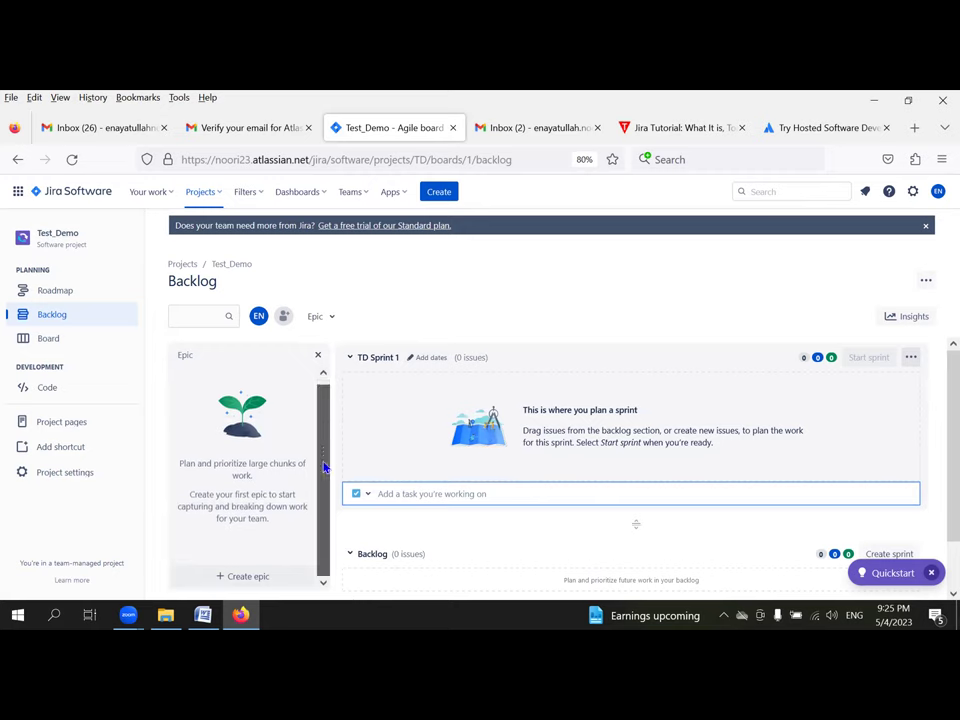
Step: Close the Quickstart guide and create the epic Test_01 in the Epic panel
left_click(243, 578)
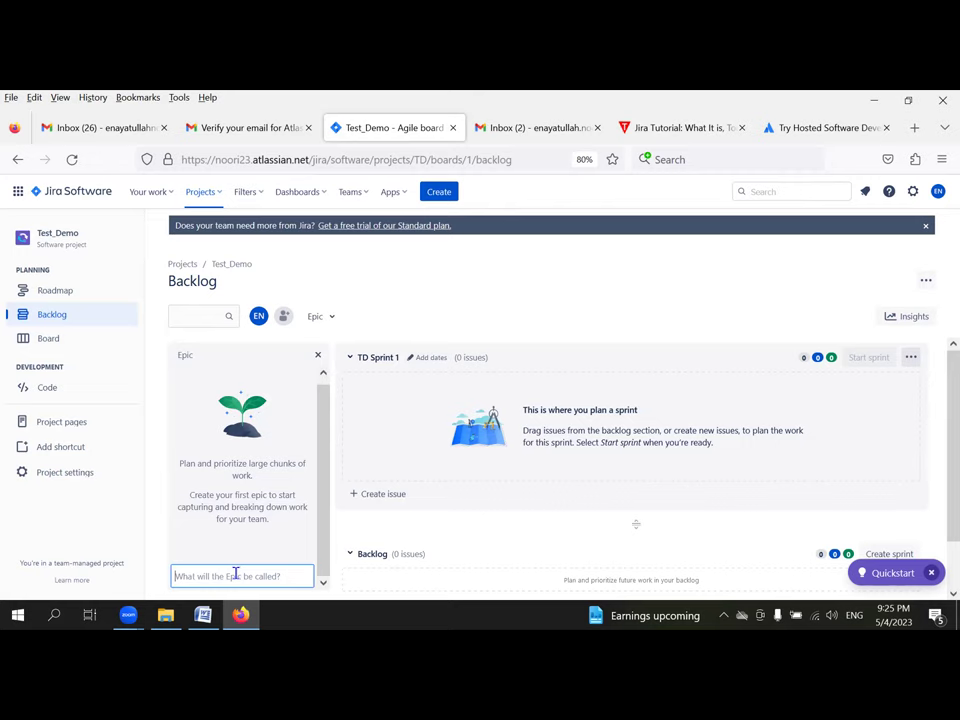
type("Test_01")
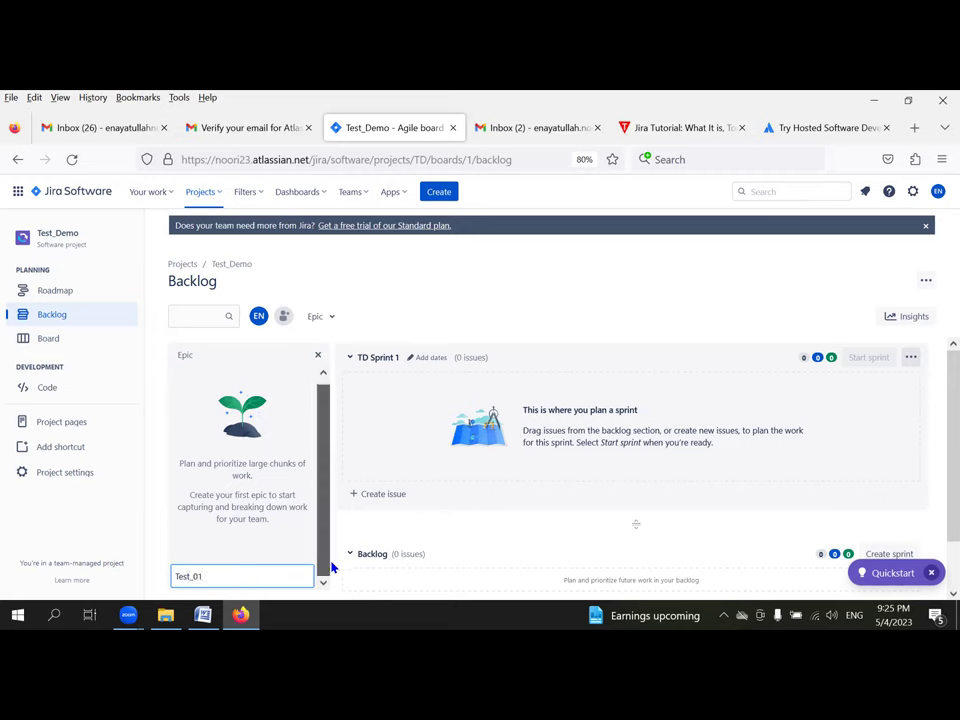
left_click(499, 536)
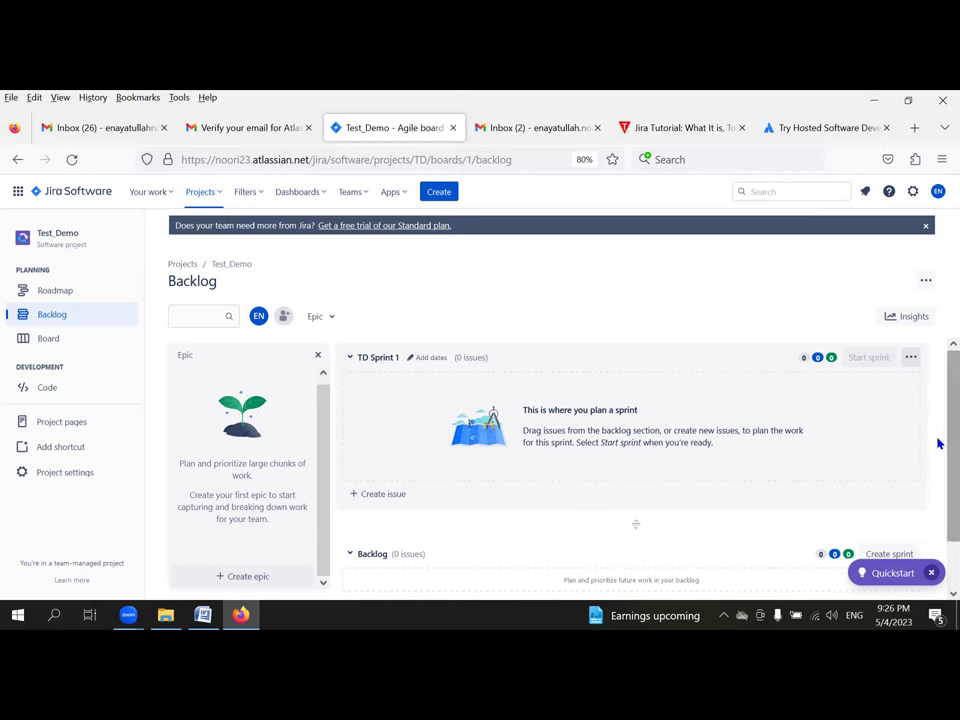
scroll(937, 444, "down", 2)
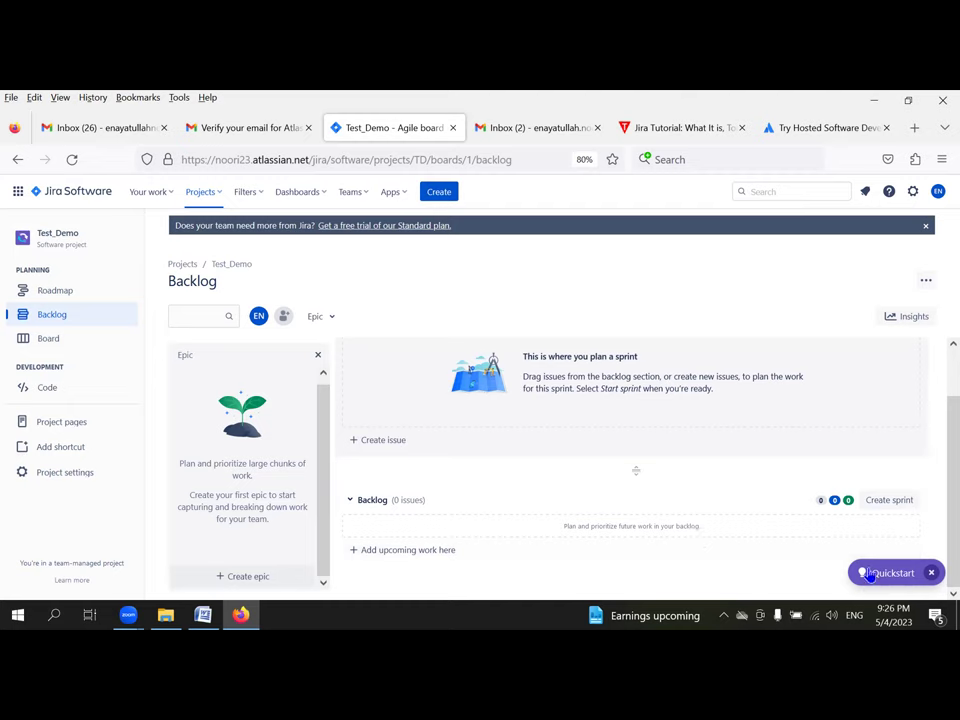
left_click(931, 574)
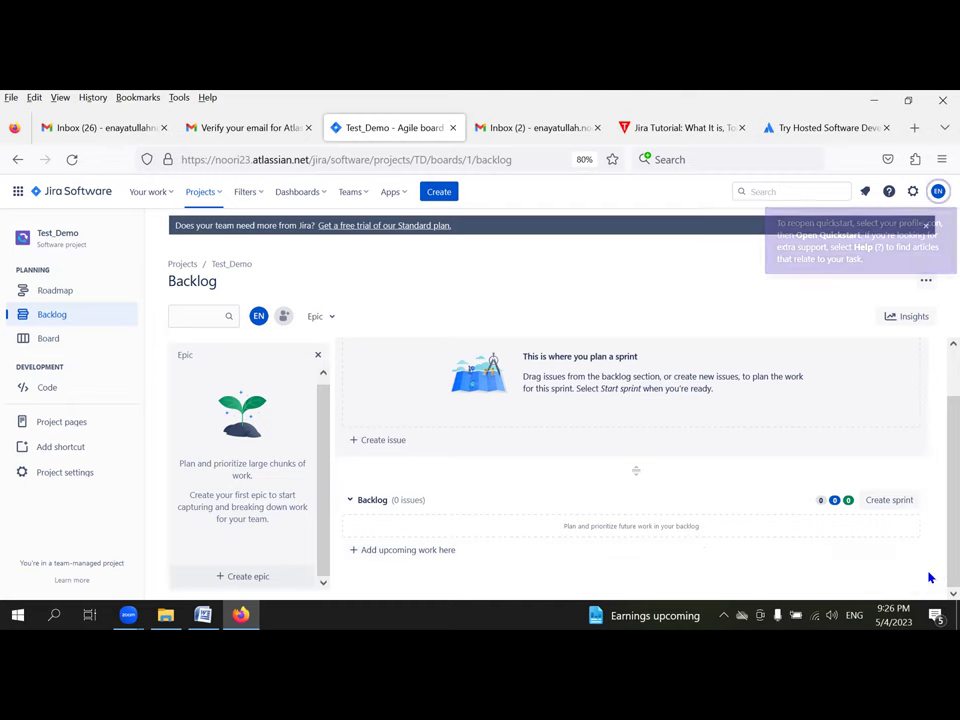
left_click(238, 577)
type("Test_01")
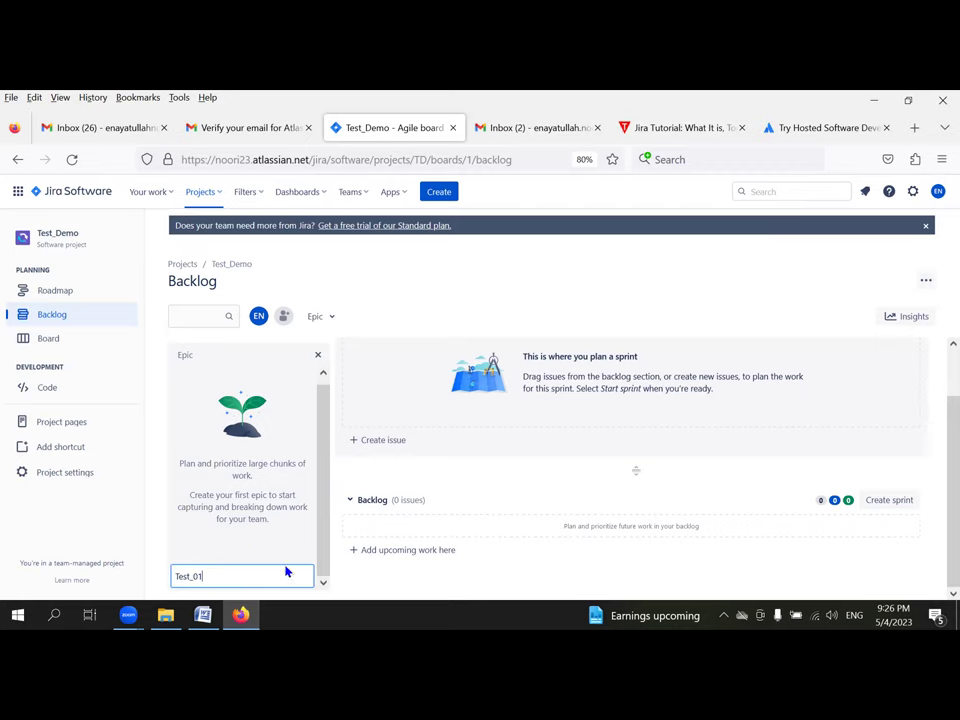
key("Return")
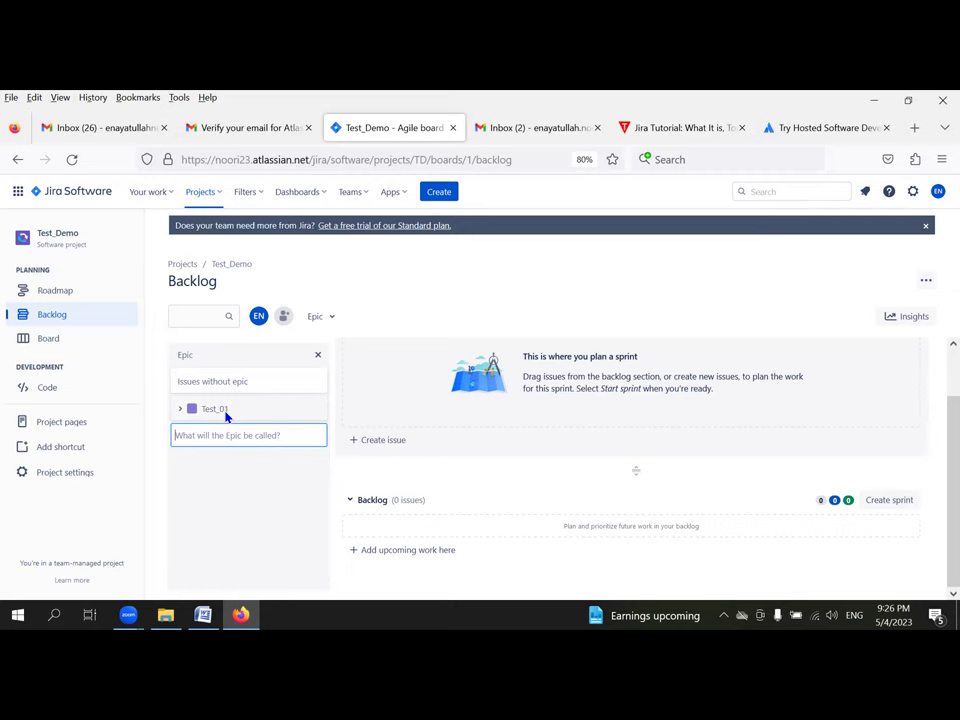
Step: Filter the backlog to show only the Test_01 epic
left_click(200, 411)
left_click(197, 409)
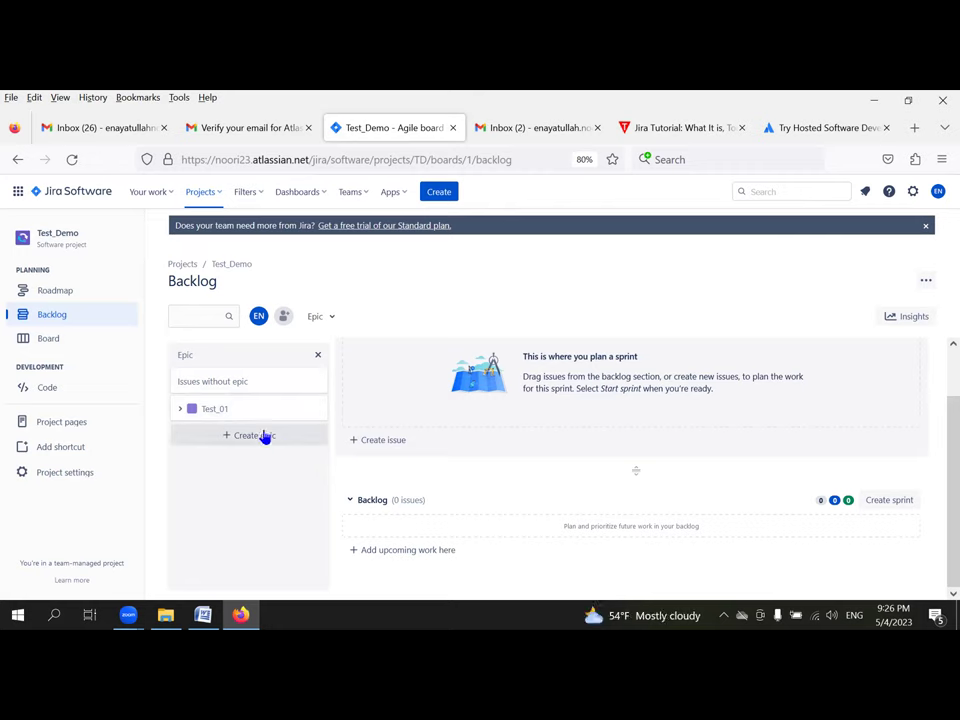
left_click(181, 409)
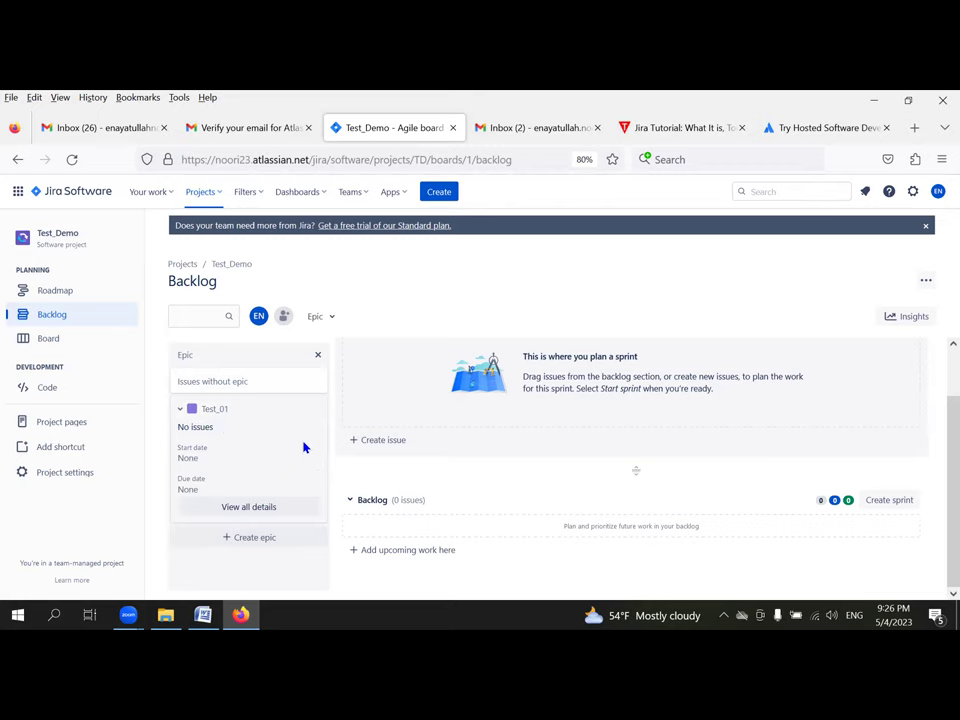
left_click(251, 418)
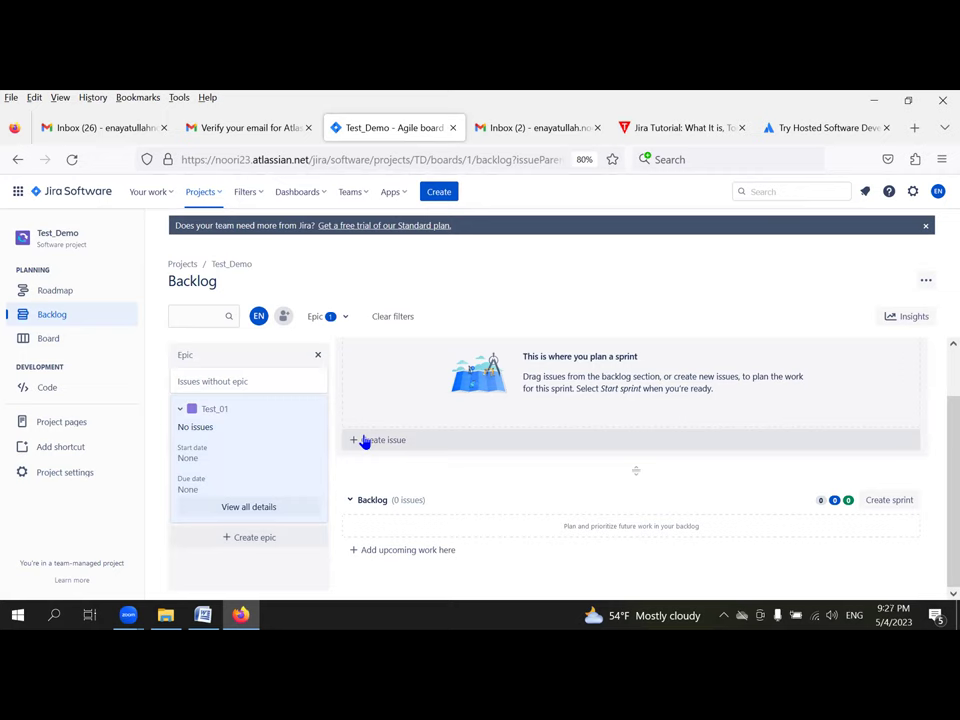
Step: Add the Story 'Log in Function' to TD Sprint 1, then open Edit sprint
left_click(365, 441)
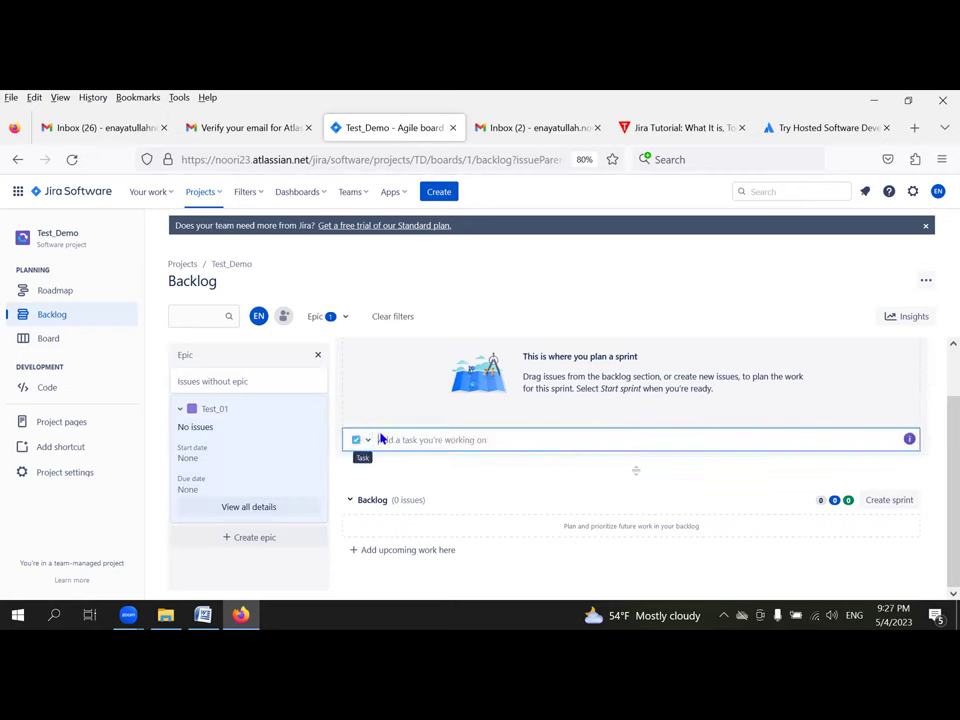
left_click(367, 441)
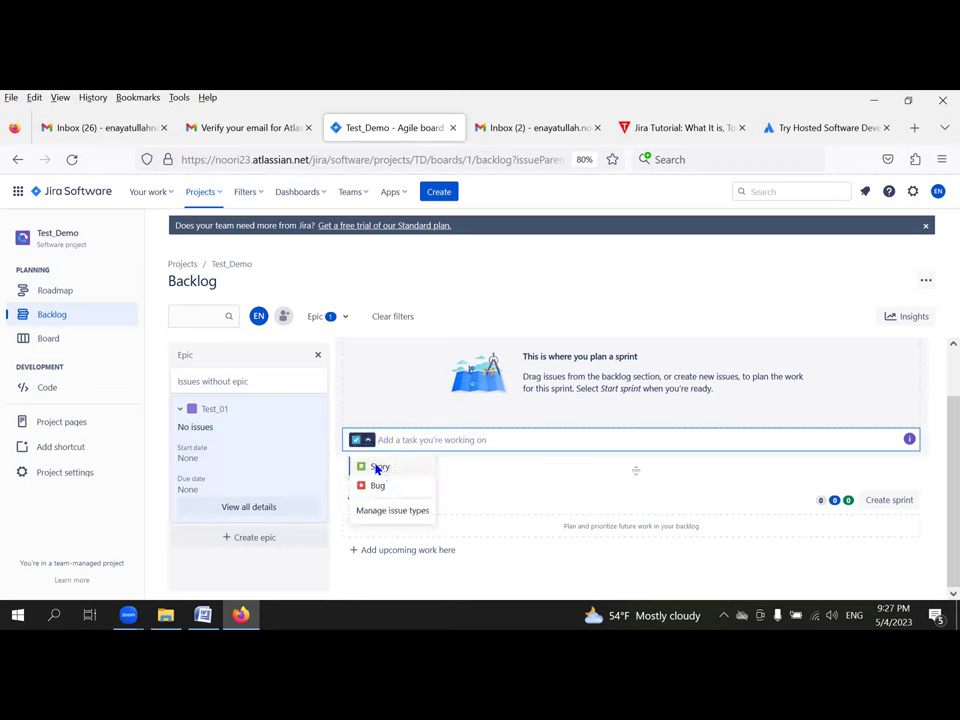
left_click(378, 467)
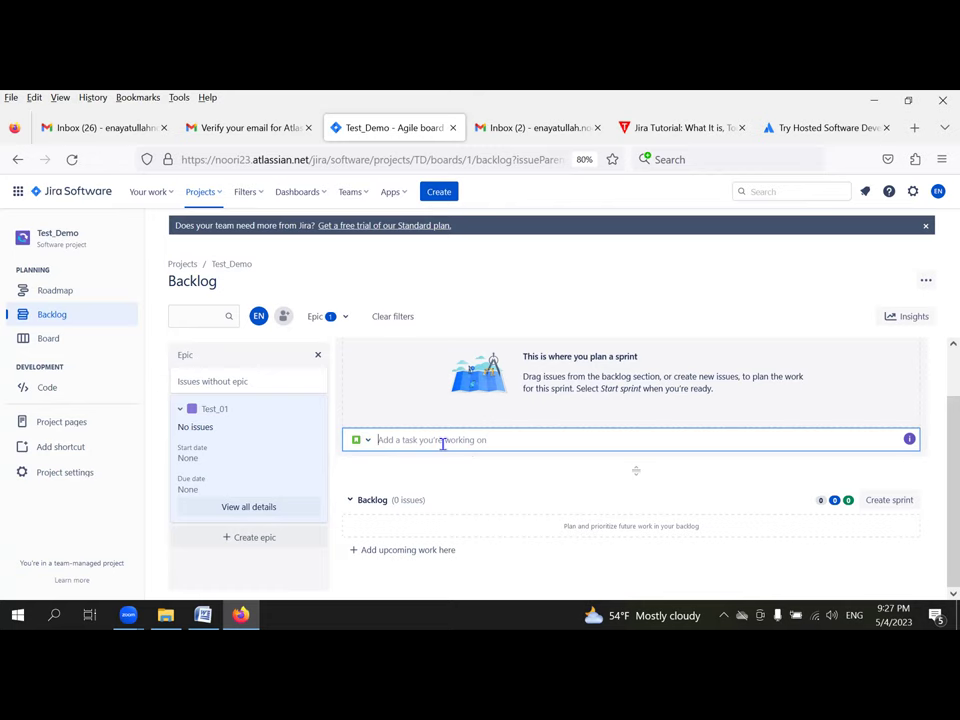
type("Log in Function")
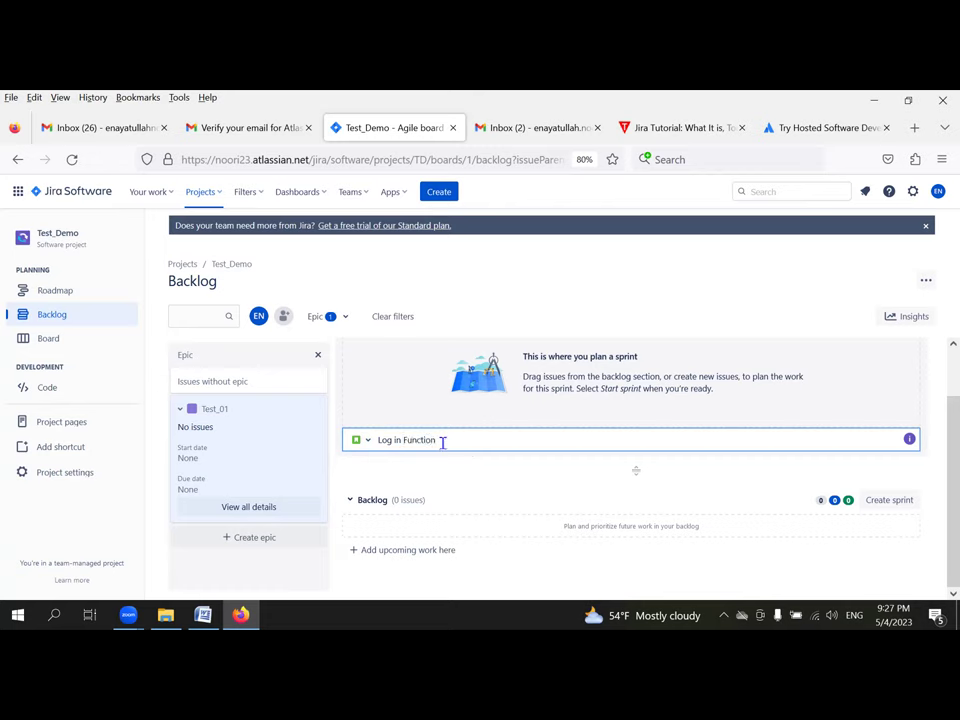
key("Return")
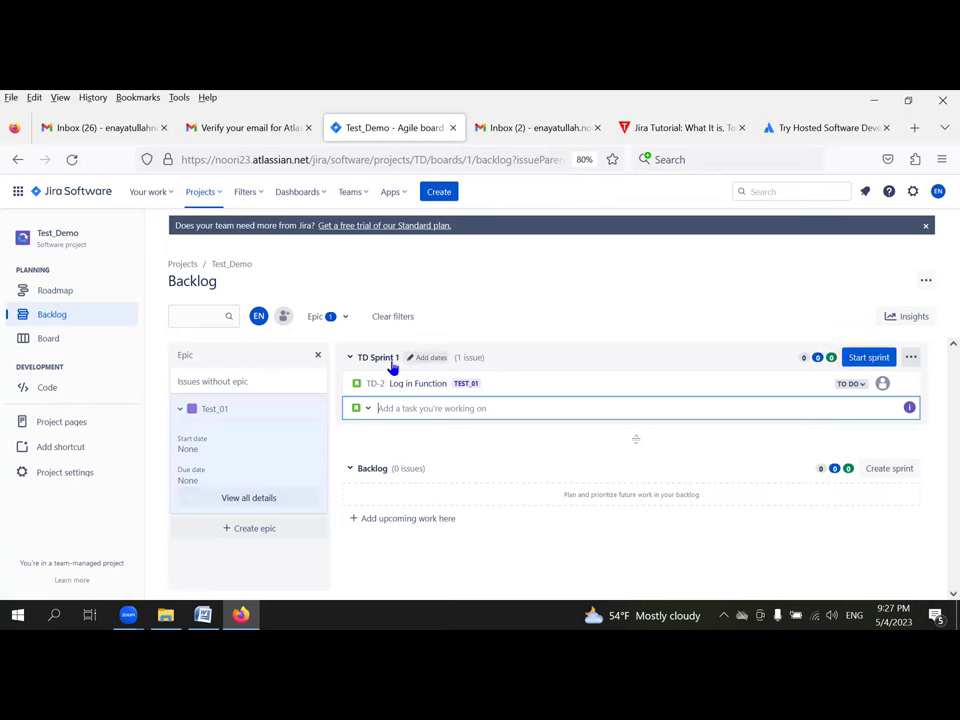
left_click(911, 358)
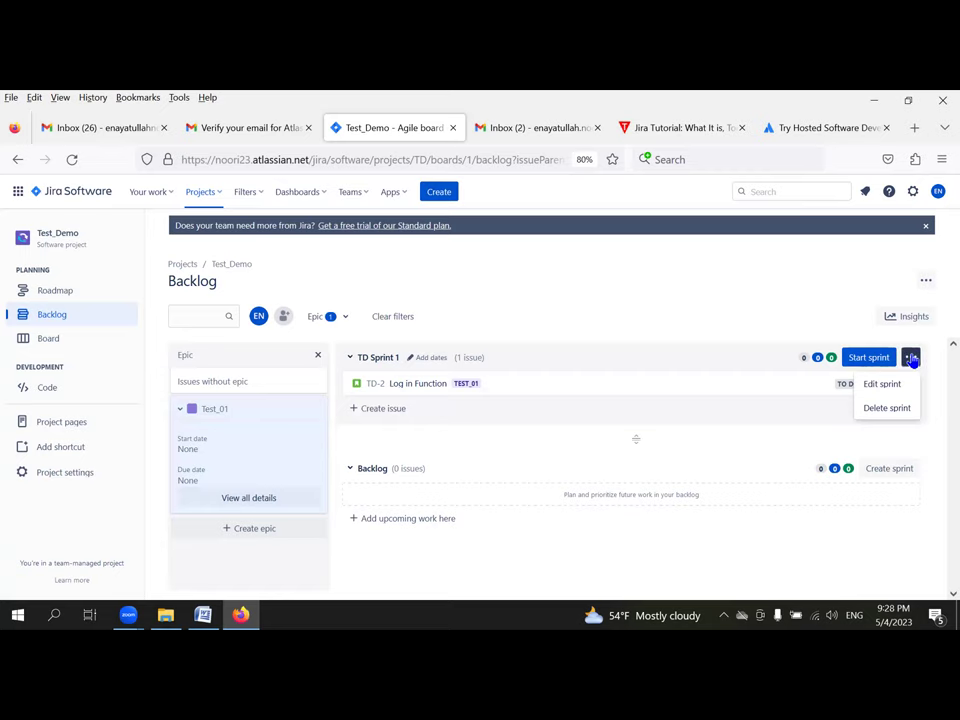
left_click(885, 386)
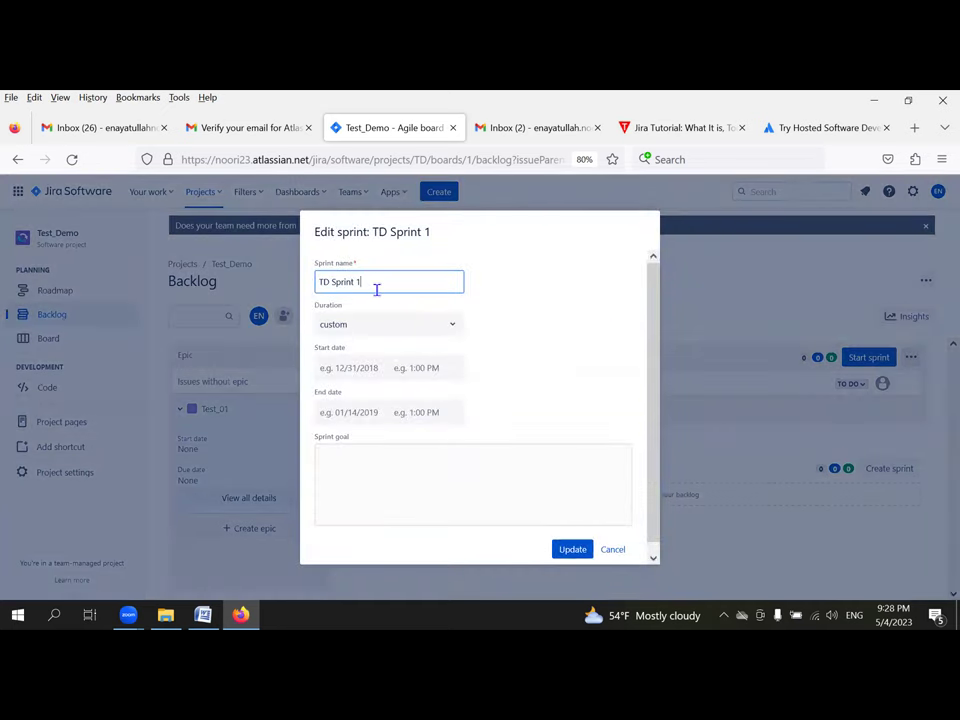
Step: Change TD Sprint 1's duration to 1 week and save with Update
left_click(412, 325)
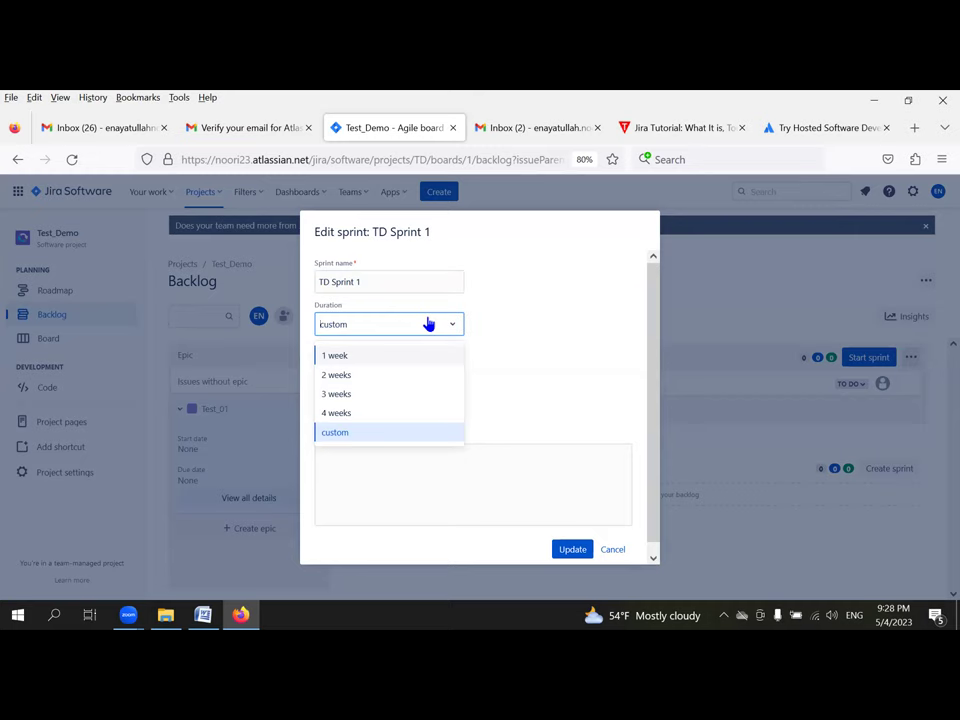
left_click(338, 413)
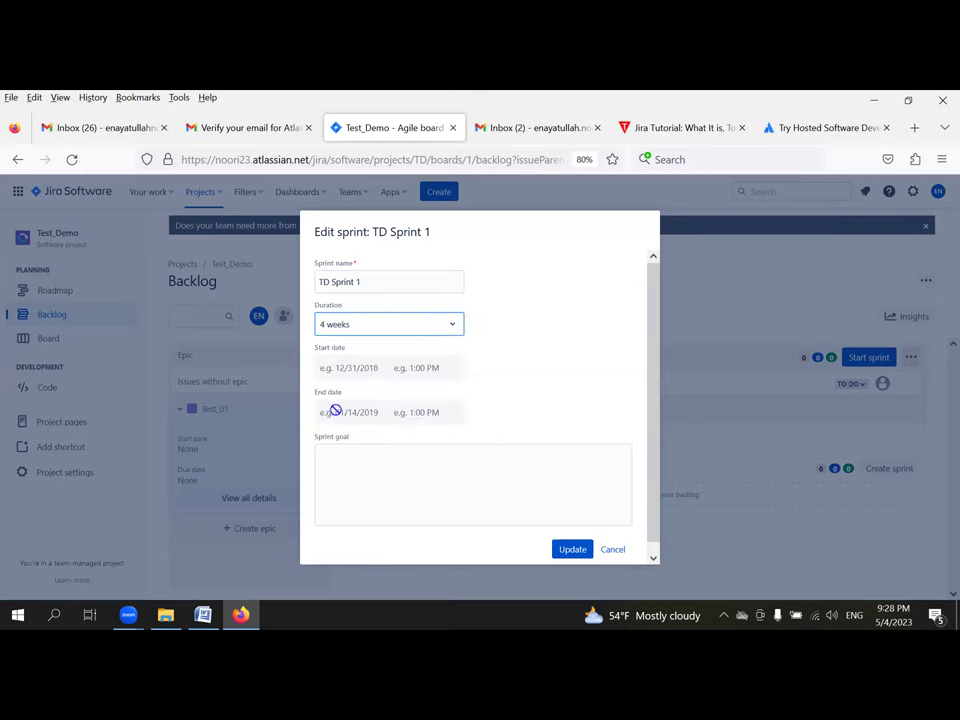
left_click(401, 327)
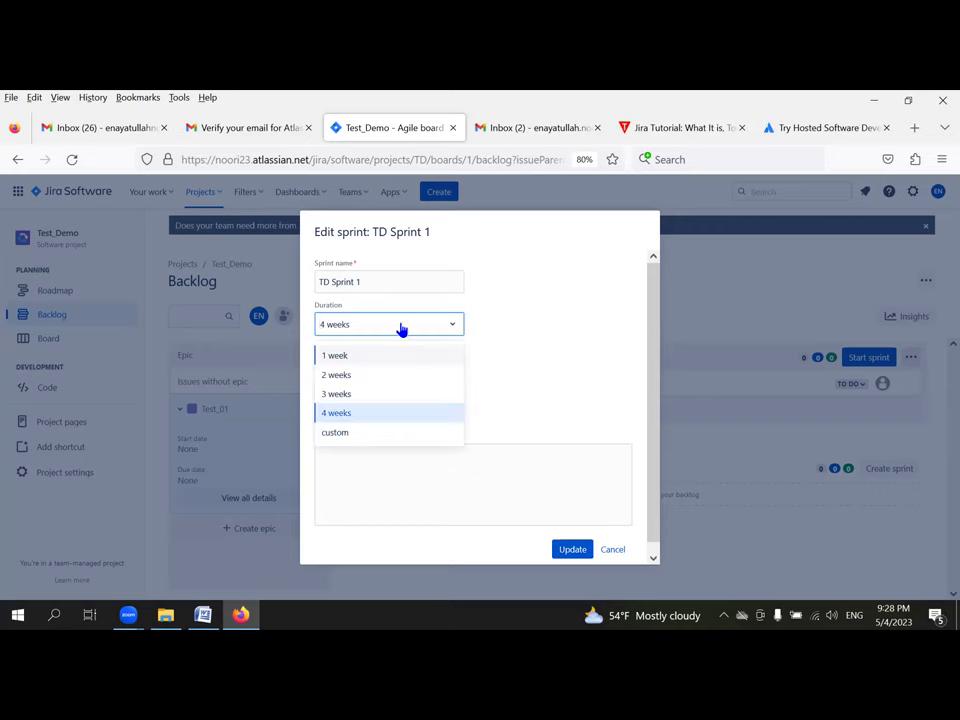
left_click(360, 360)
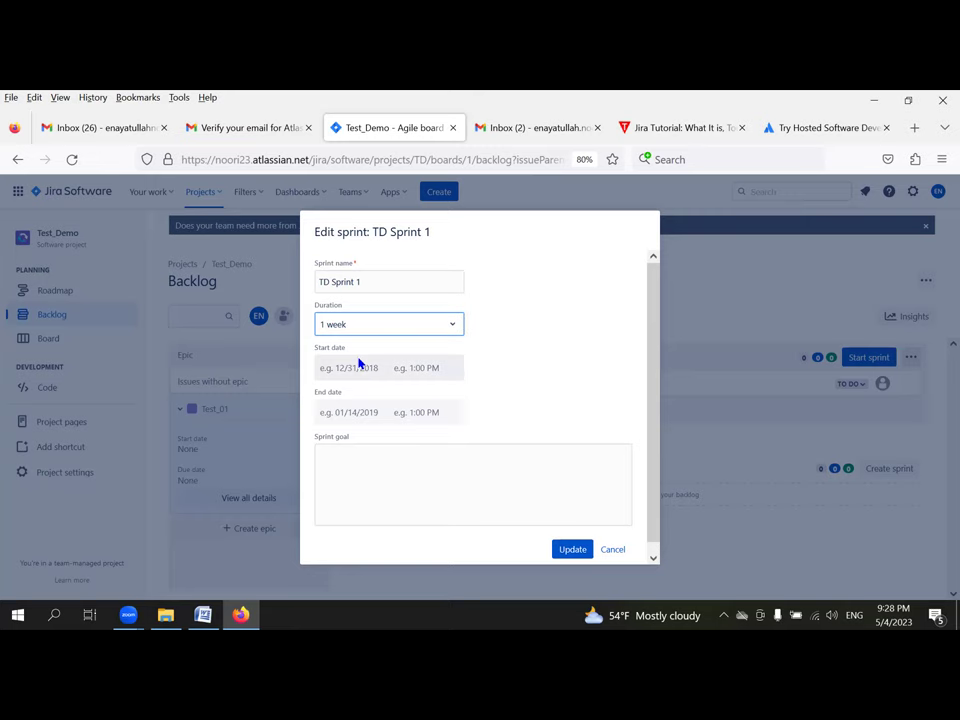
left_click(572, 550)
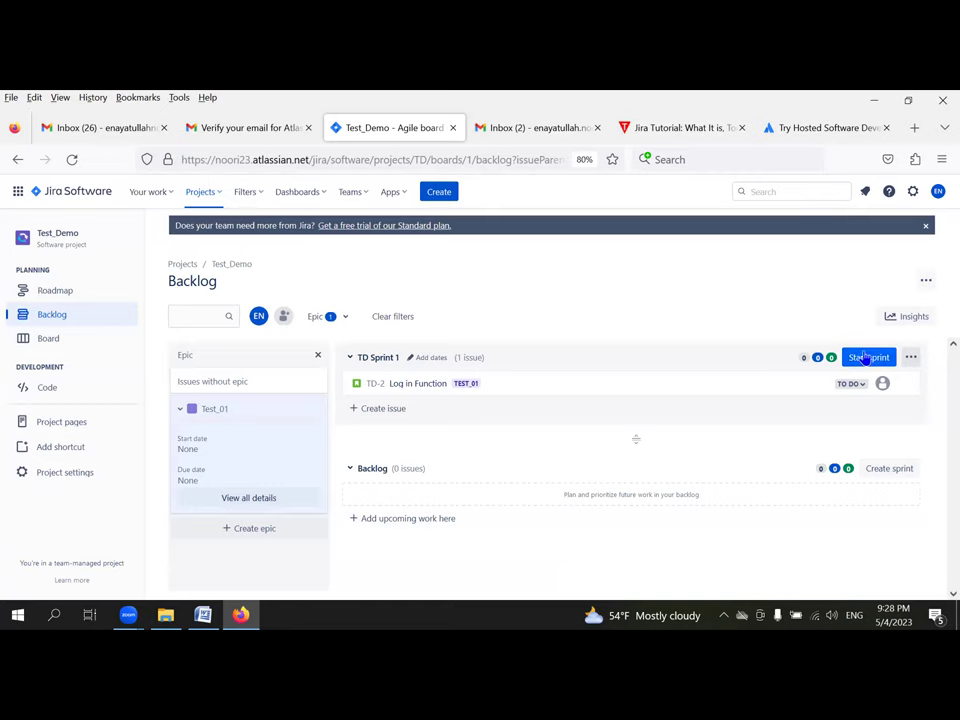
Step: Begin starting TD Sprint 1 and set its duration to 1 week
left_click(866, 358)
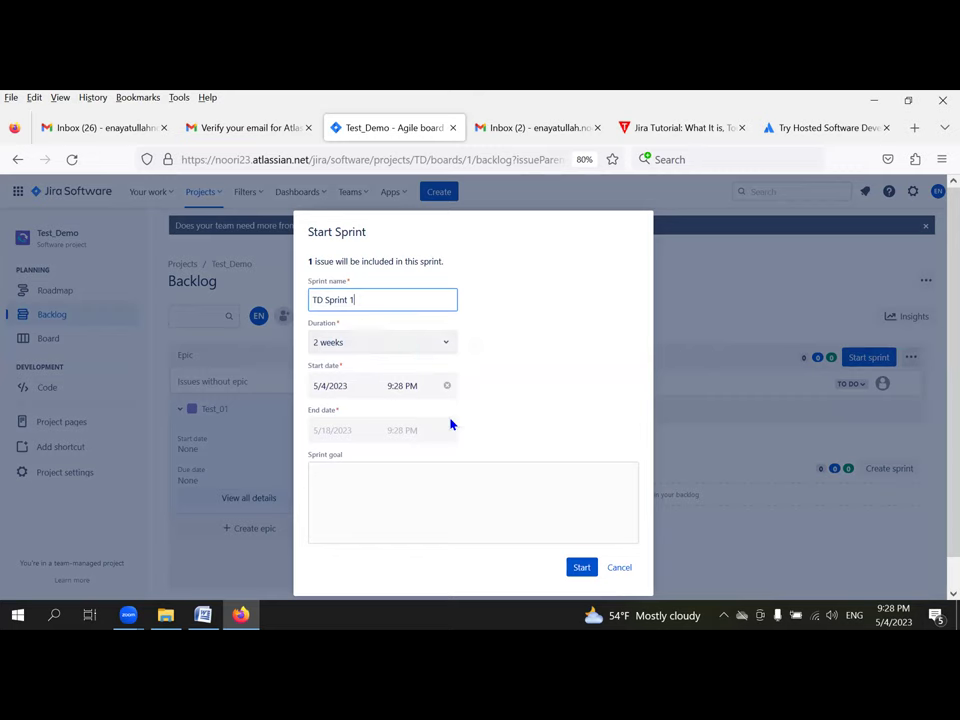
left_click(386, 348)
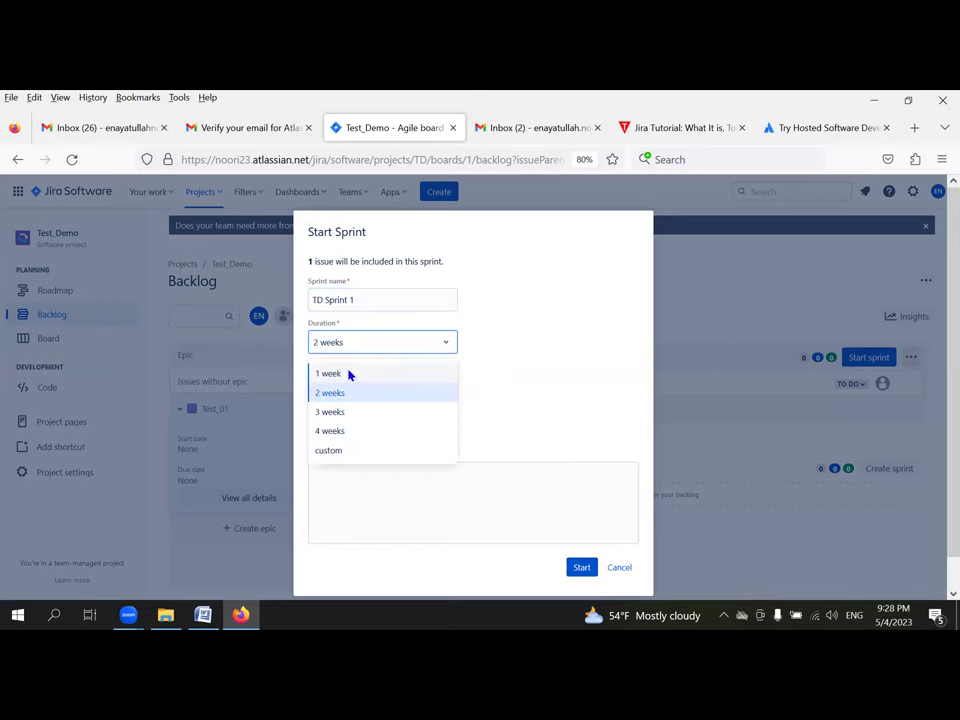
left_click(340, 374)
left_click(326, 374)
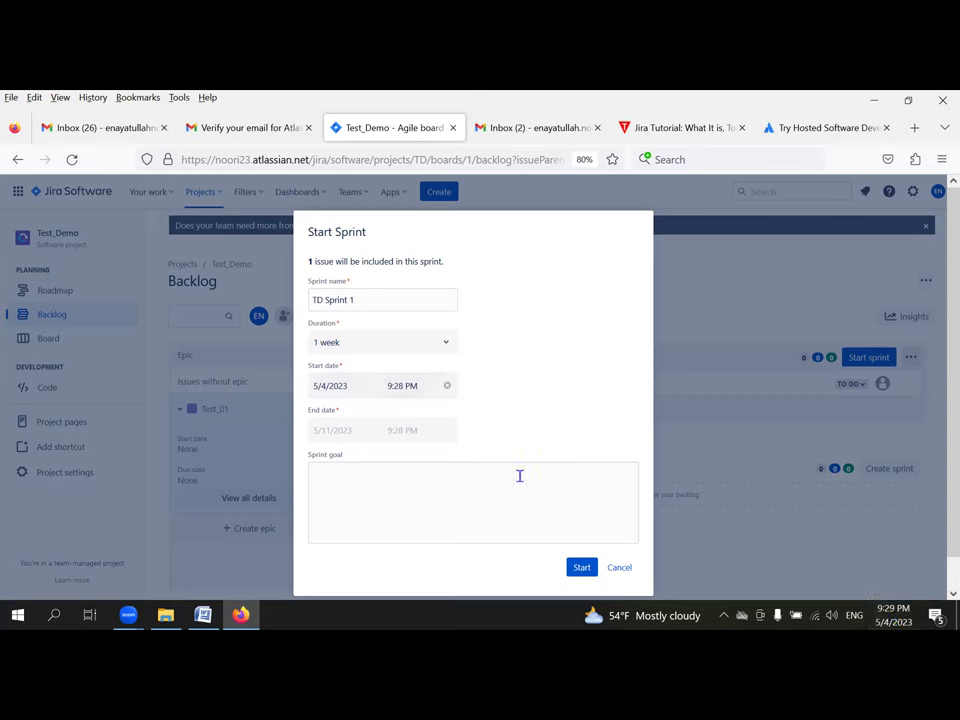
left_click(582, 569)
Step: Enter the sprint goal 'we are developing login function' and start the sprint
left_click(449, 479)
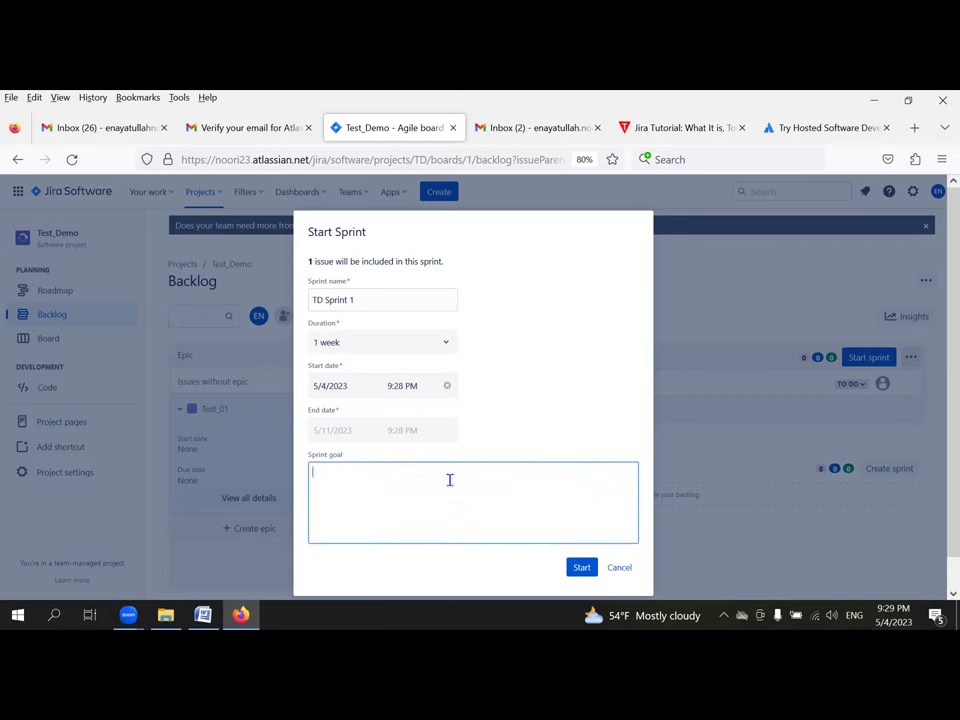
type("we are developing login")
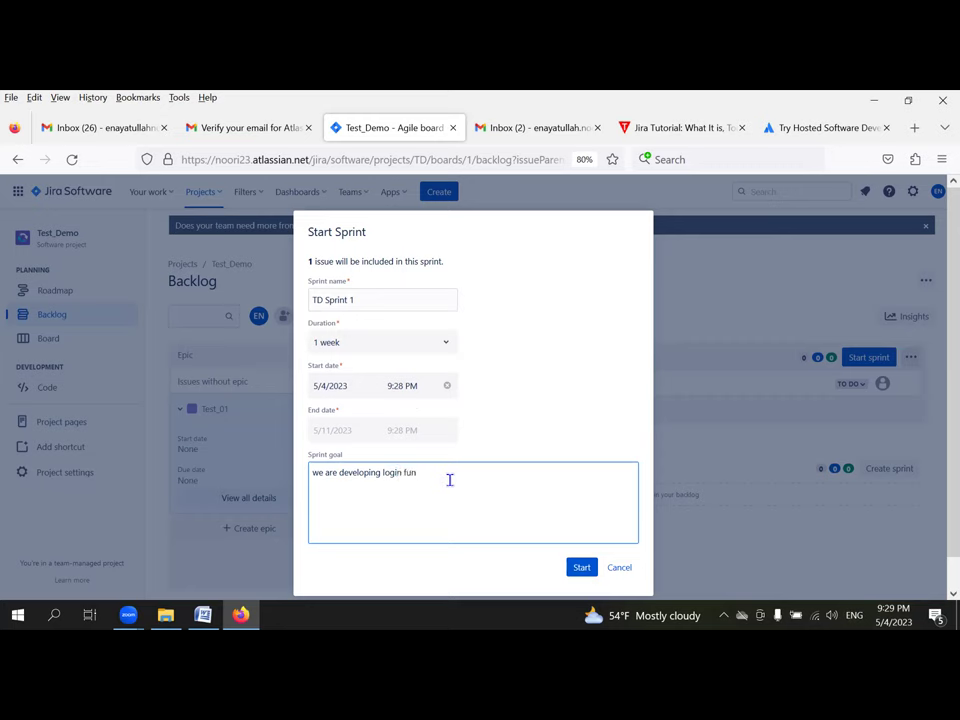
type("function")
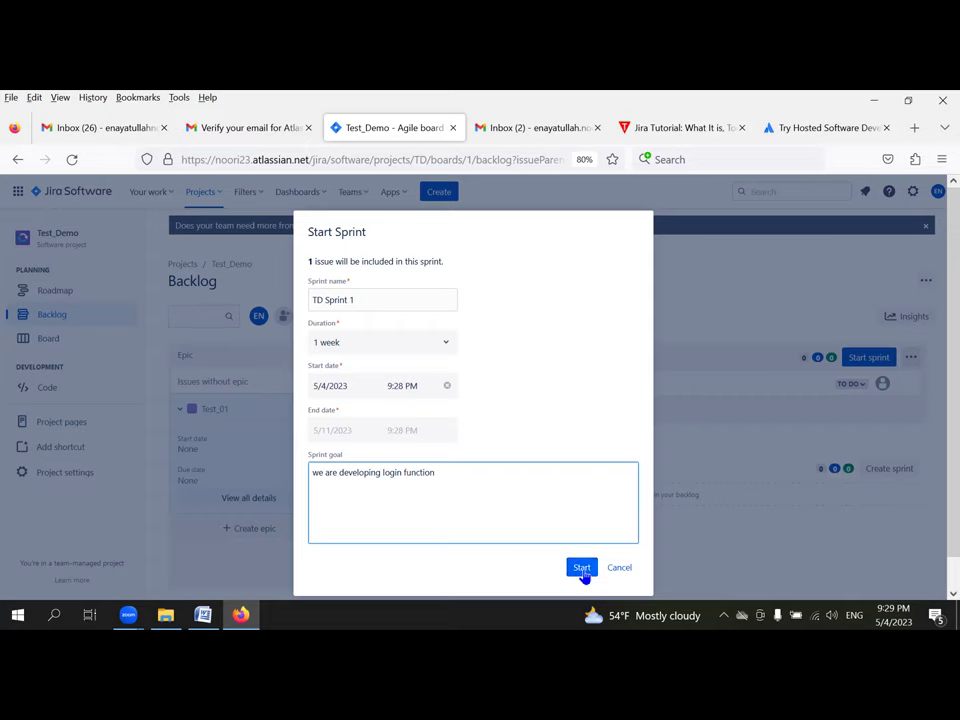
left_click(582, 568)
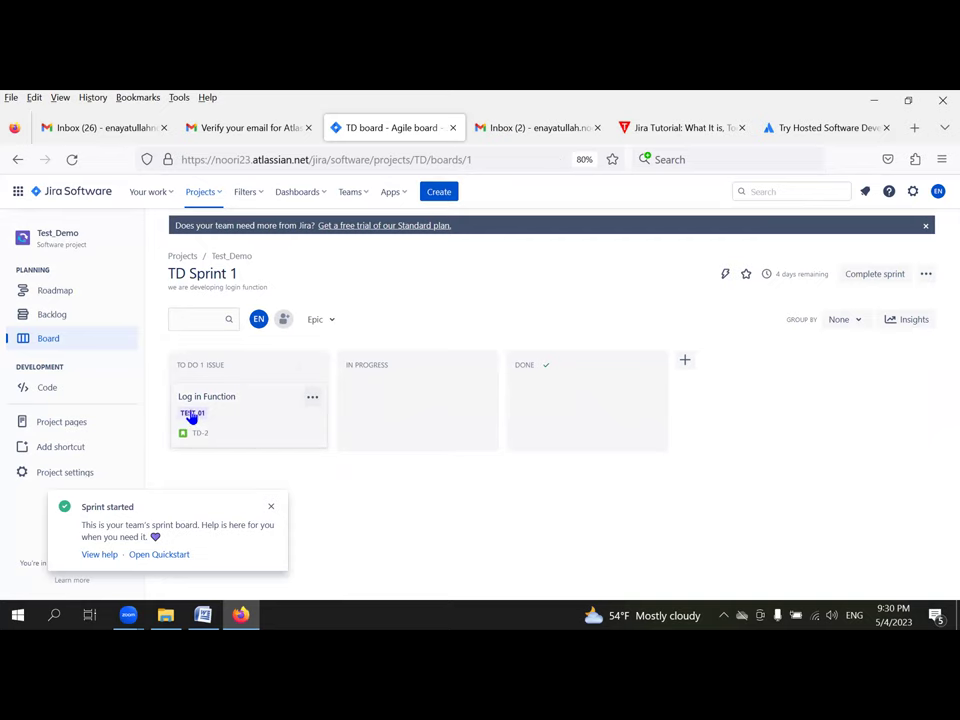
Step: Open TD-2 'Log in Function' and assign it to yourself
left_click(192, 416)
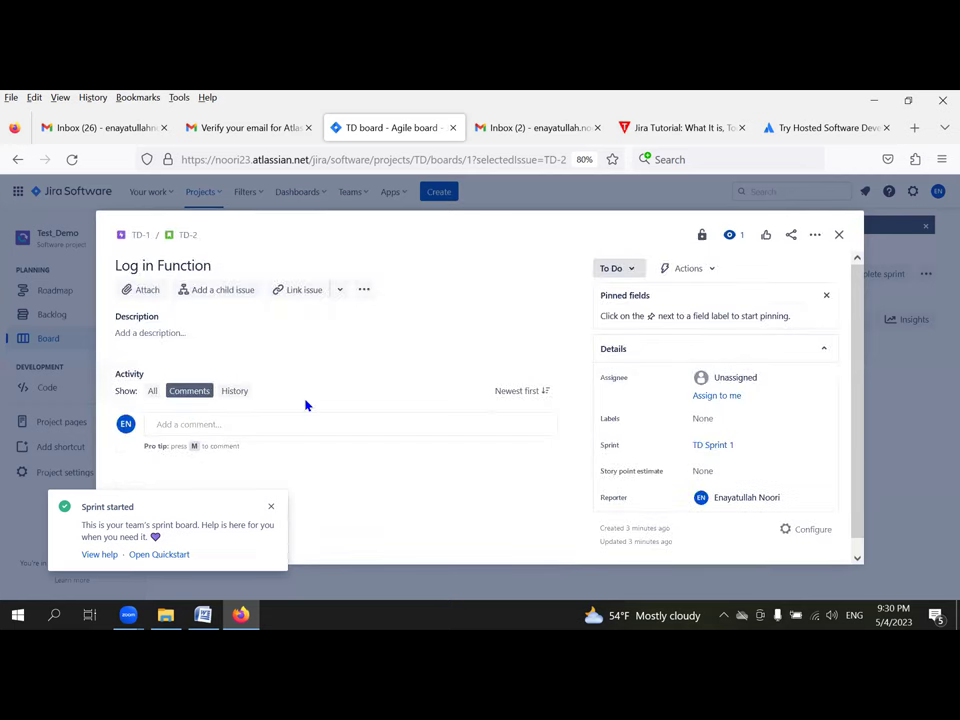
left_click(269, 508)
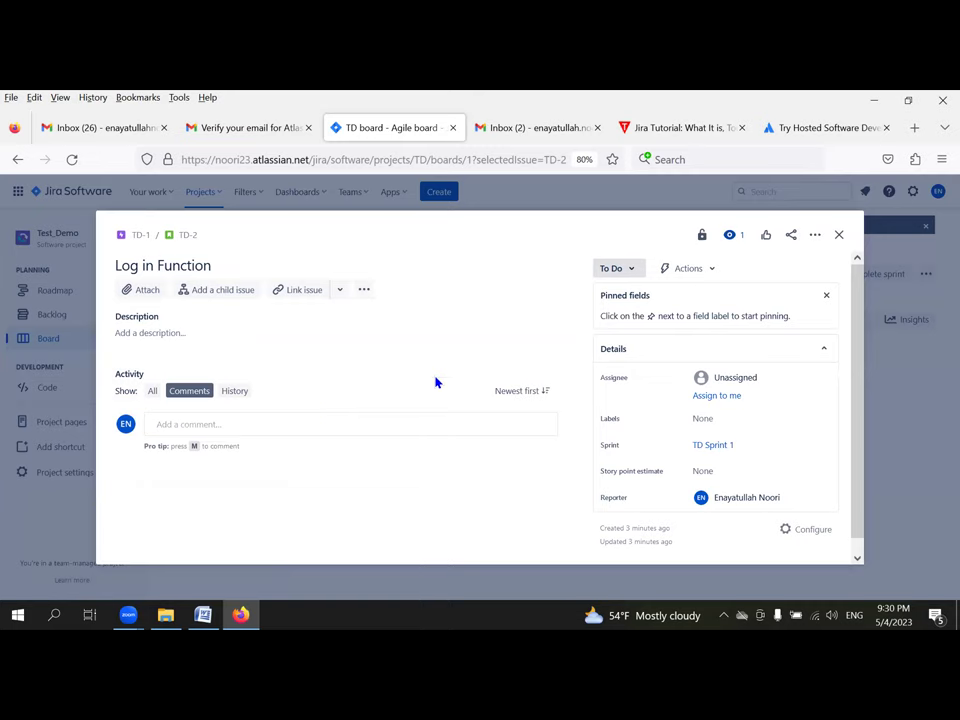
left_click(719, 376)
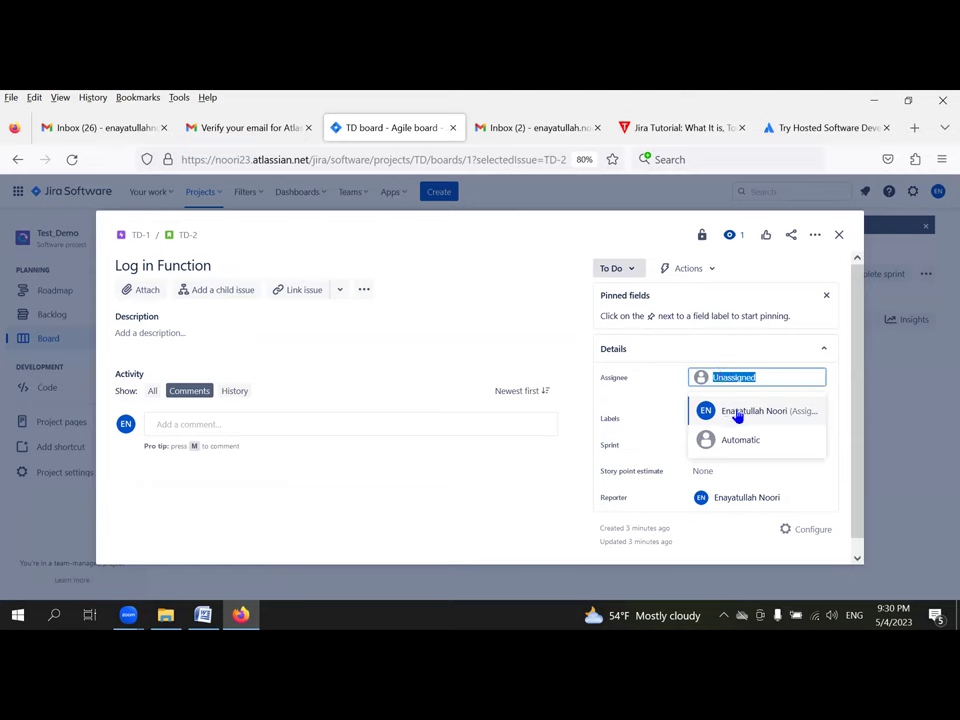
left_click(738, 414)
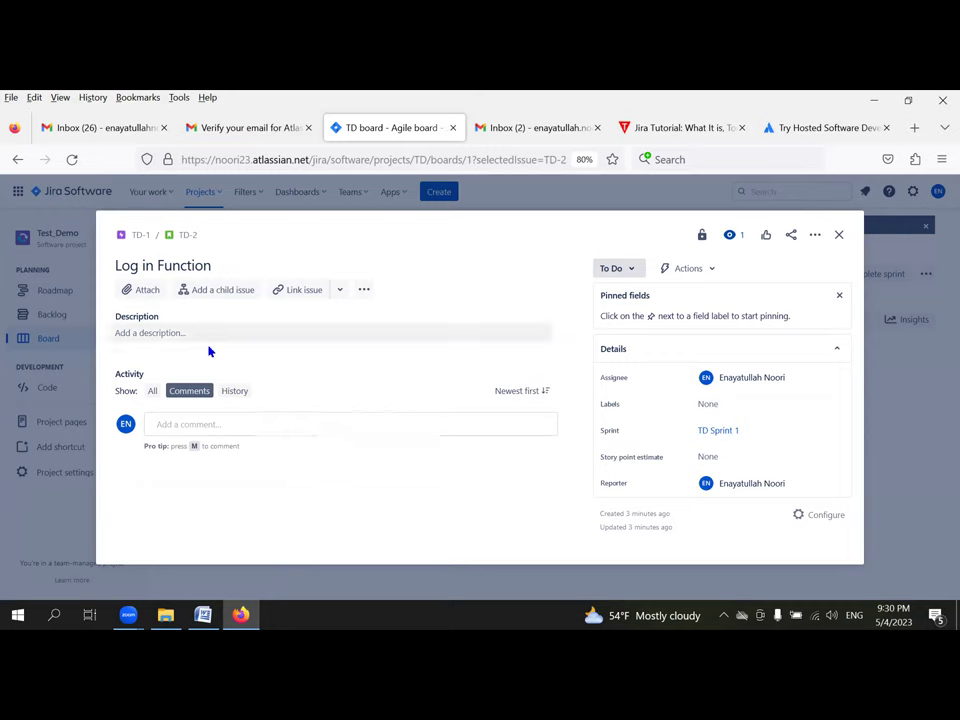
Step: Add child issue 'login function must follow a great security service' to TD-2, then close it
left_click(233, 293)
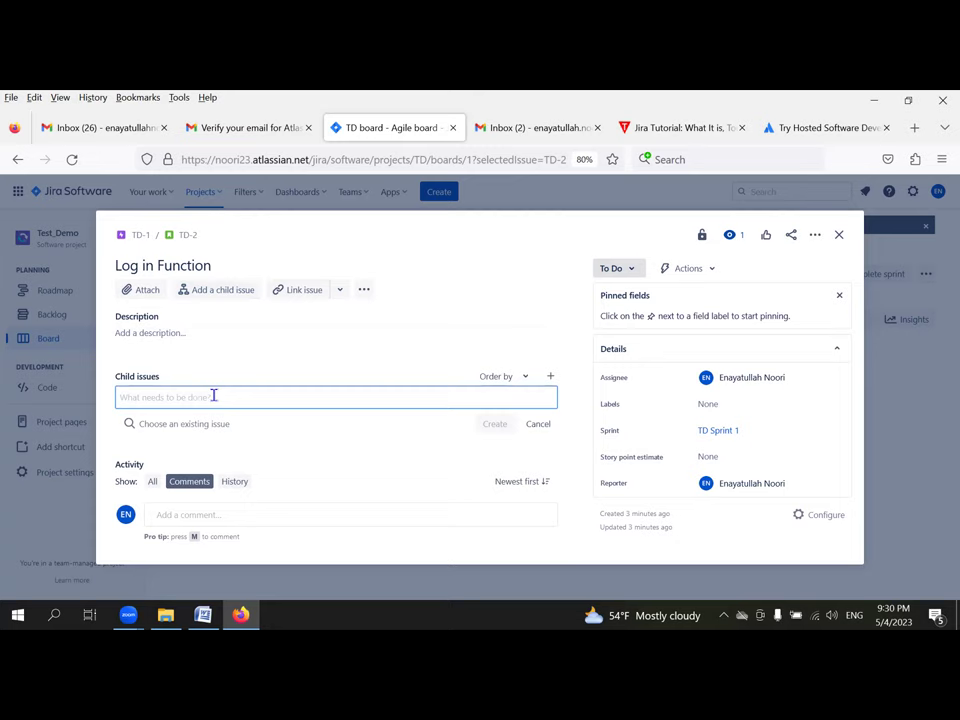
type("logiu")
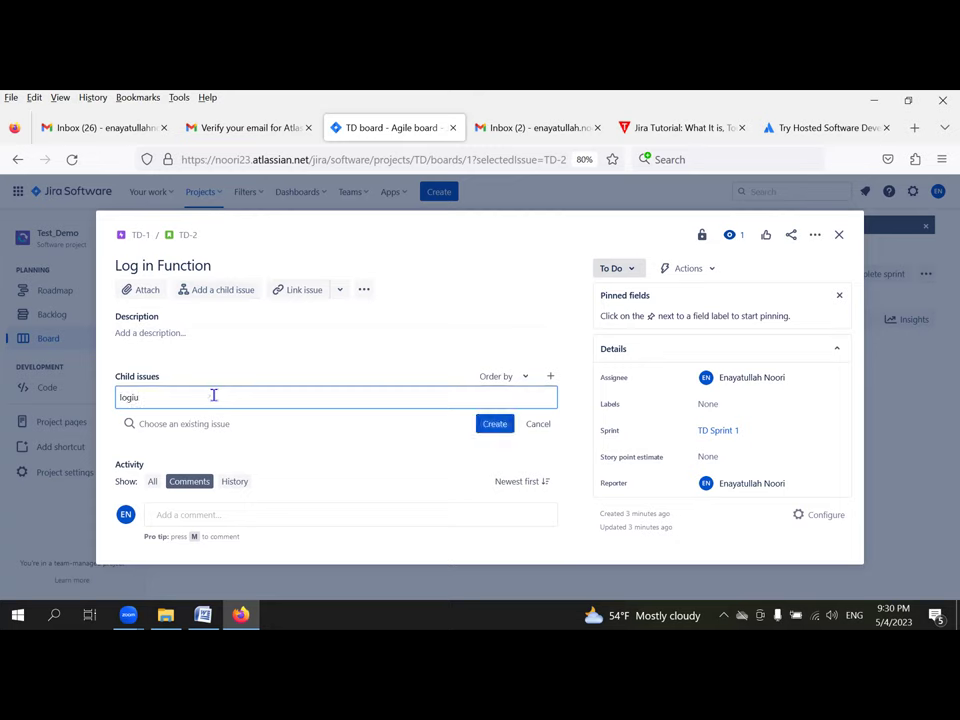
key("BackSpace")
type("n ")
type("bu")
key("BackSpace")
key("BackSpace")
type("function musat")
key("BackSpace")
key("BackSpace")
type("t follow a greate")
key("BackSpace")
type("security service")
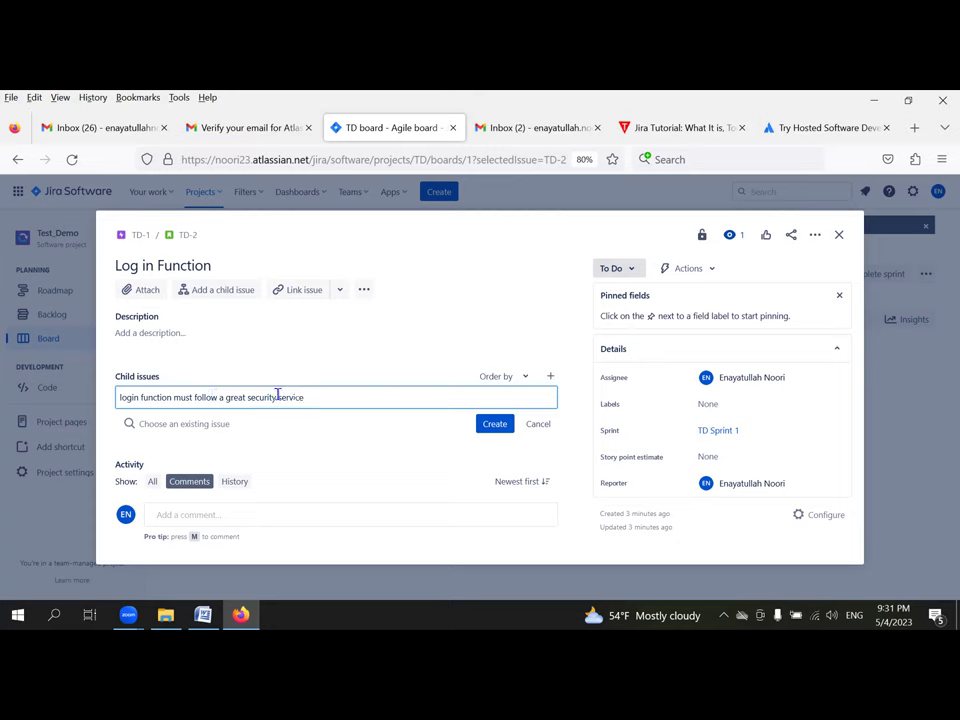
left_click(493, 426)
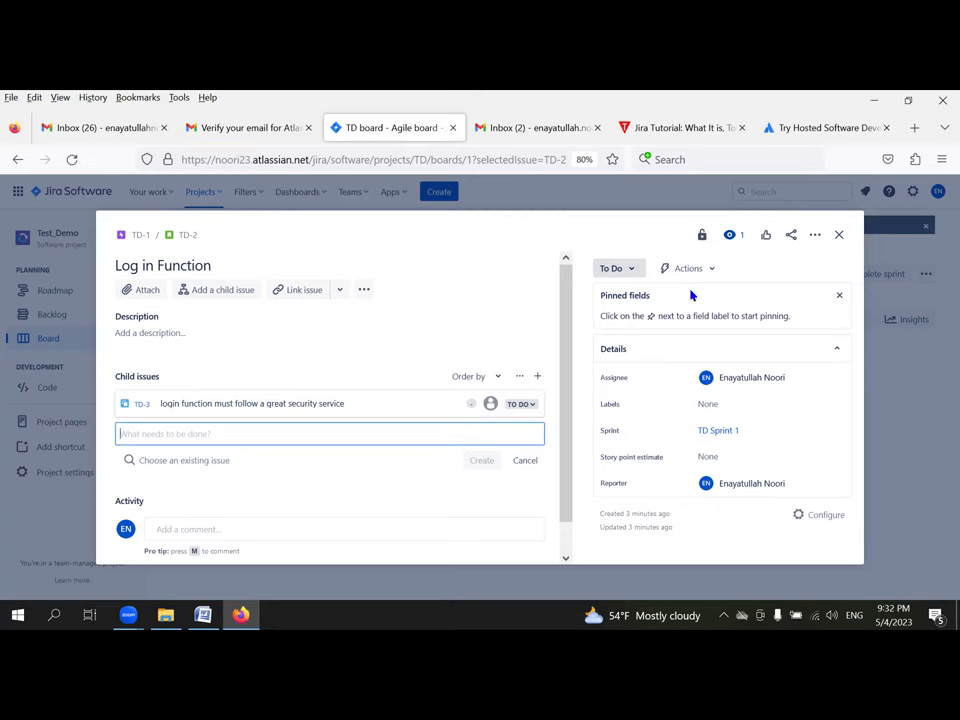
left_click(840, 236)
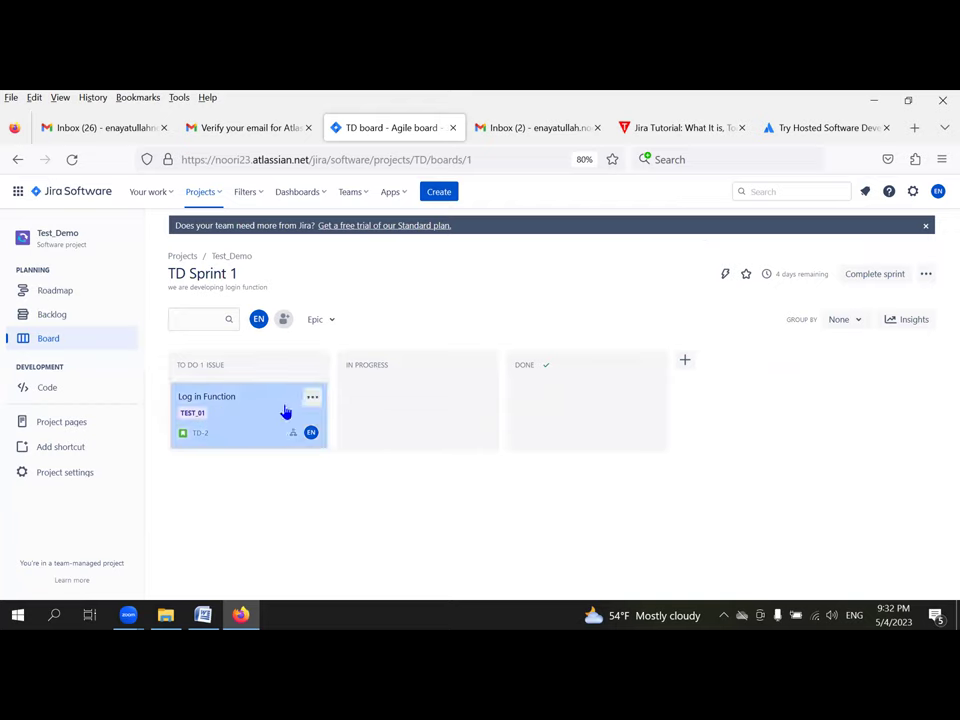
Step: Refresh the TD Sprint 1 board with F5 and reopen TD-2 'Log in Function'
key("F5")
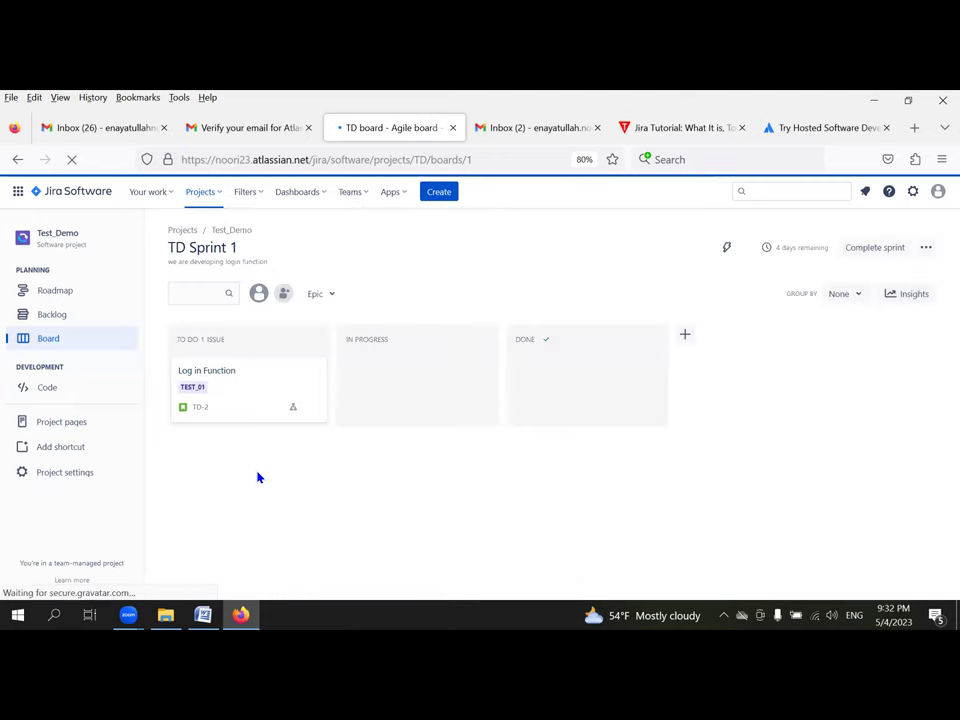
left_click(198, 393)
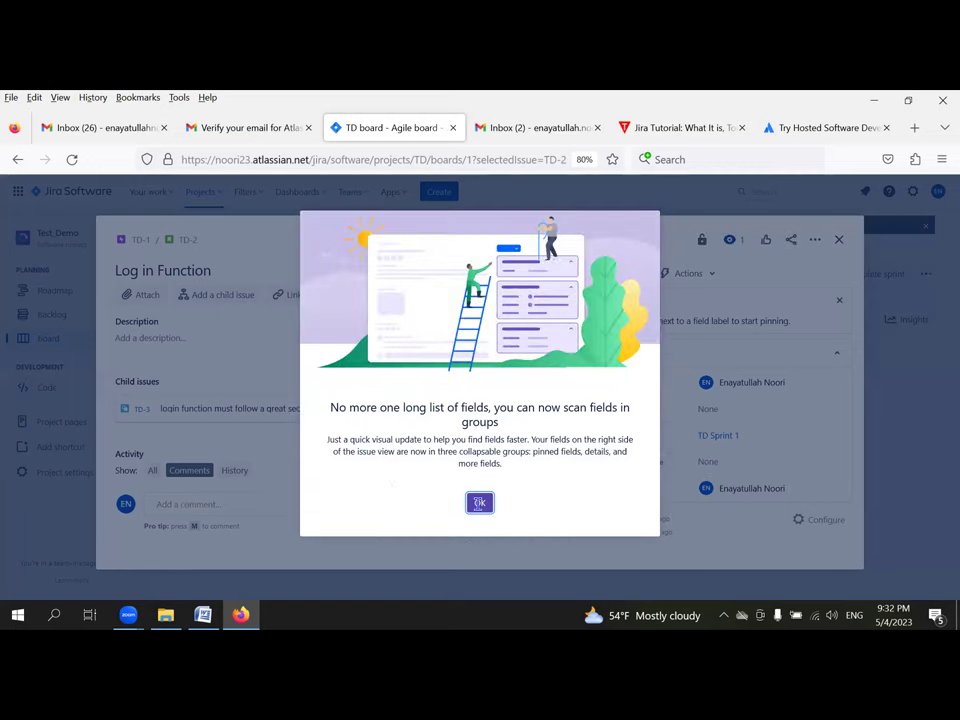
Step: Dismiss the grouped-fields notice and change child issue TD-3's status from To Do to In Progress
left_click(479, 502)
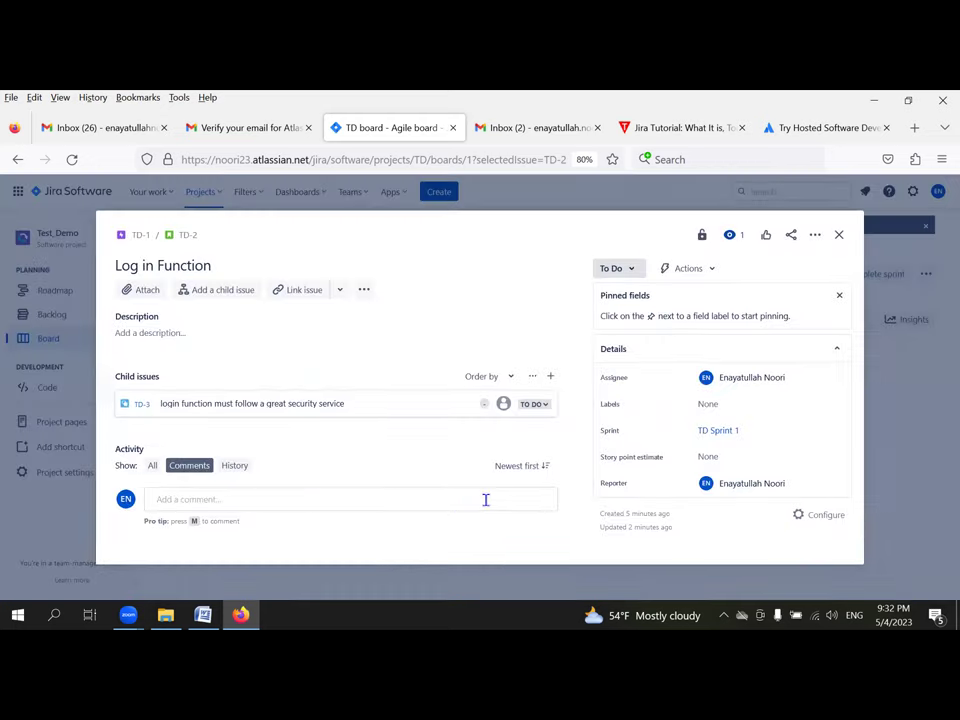
left_click(485, 502)
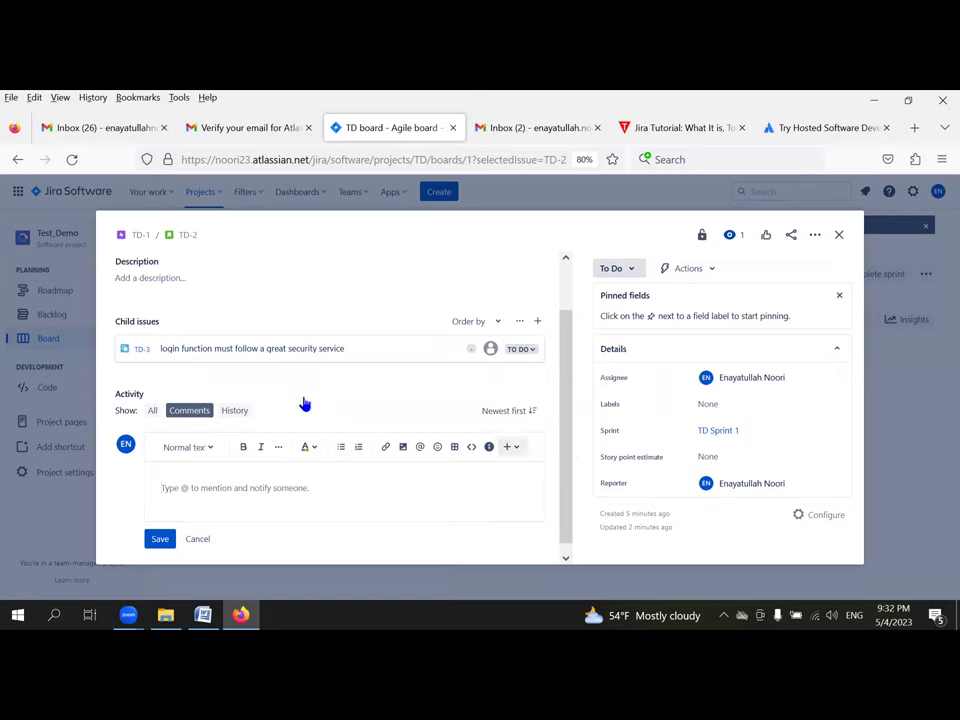
left_click(522, 350)
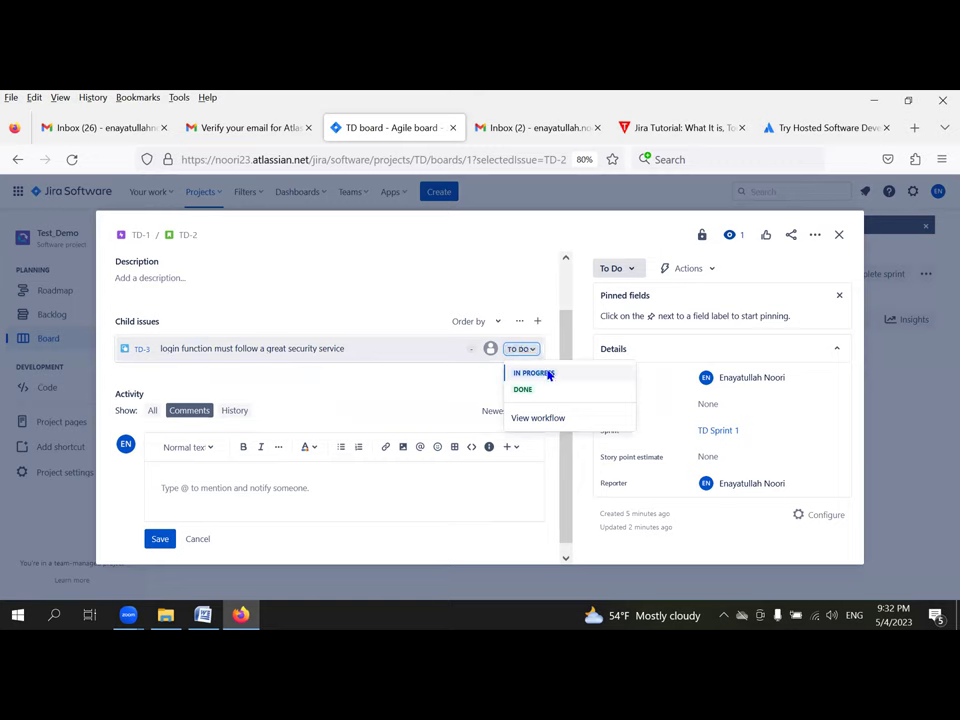
left_click(549, 375)
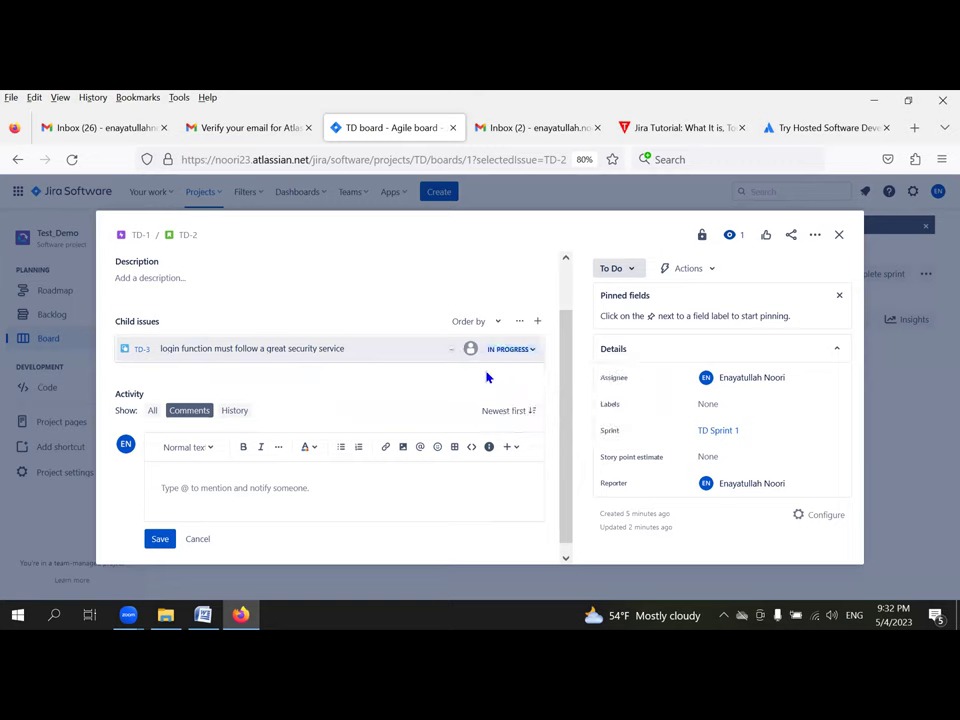